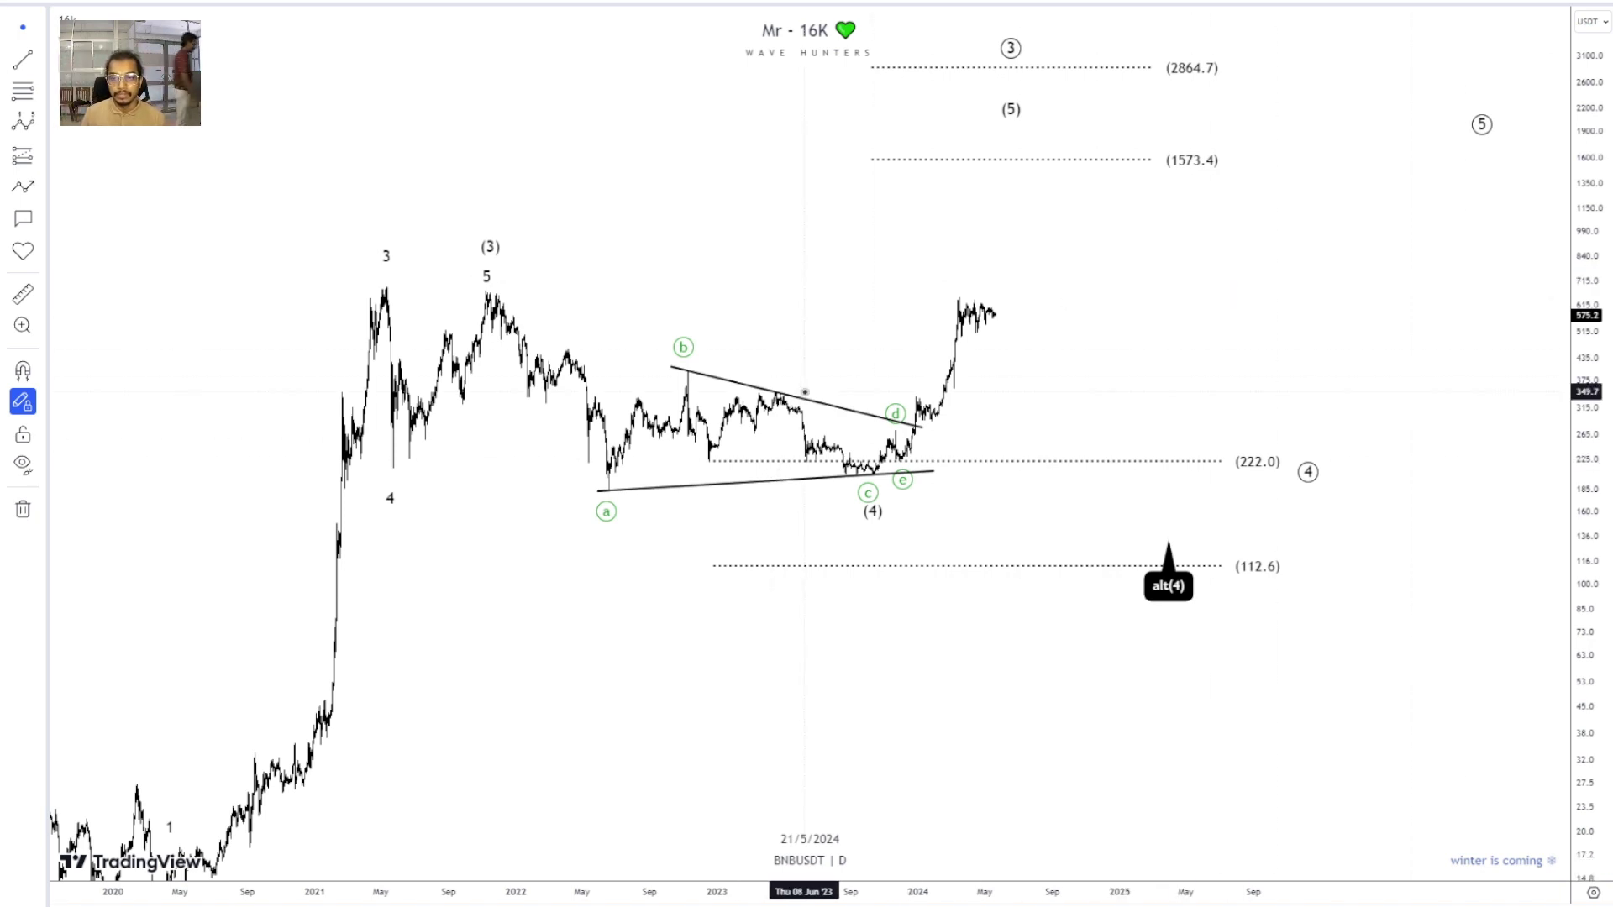
Zoom out and pan the BNBUSDT chart to show history back to 2019 and the 5215.7, 2864.7 and 1573.4 targets
left_click(898, 497)
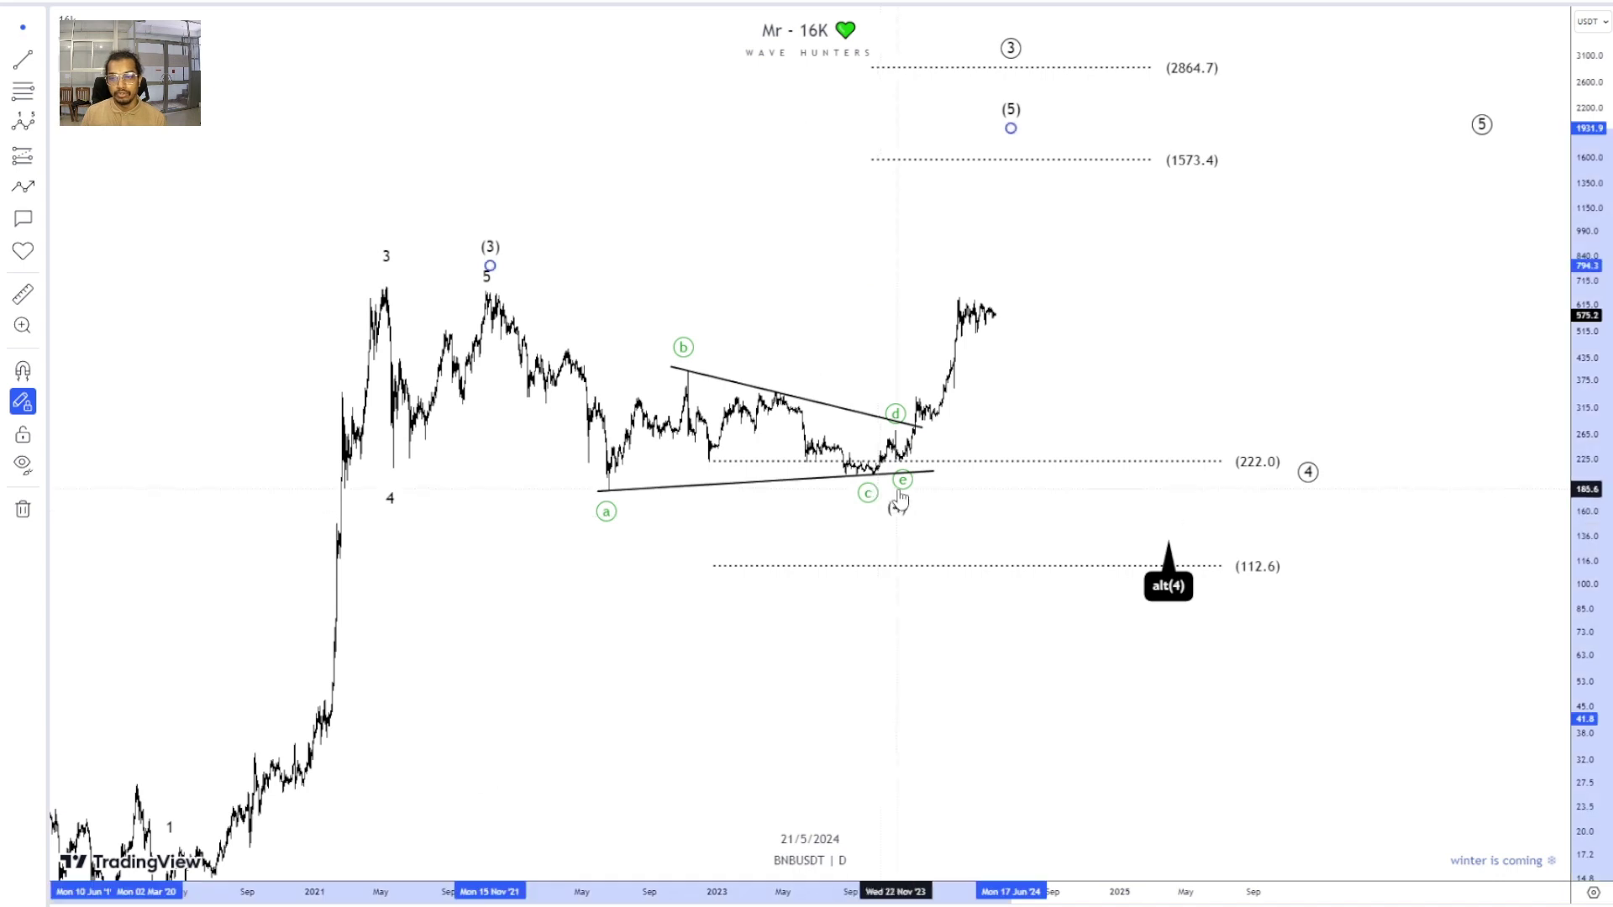
scroll(1112, 310, "down", 2)
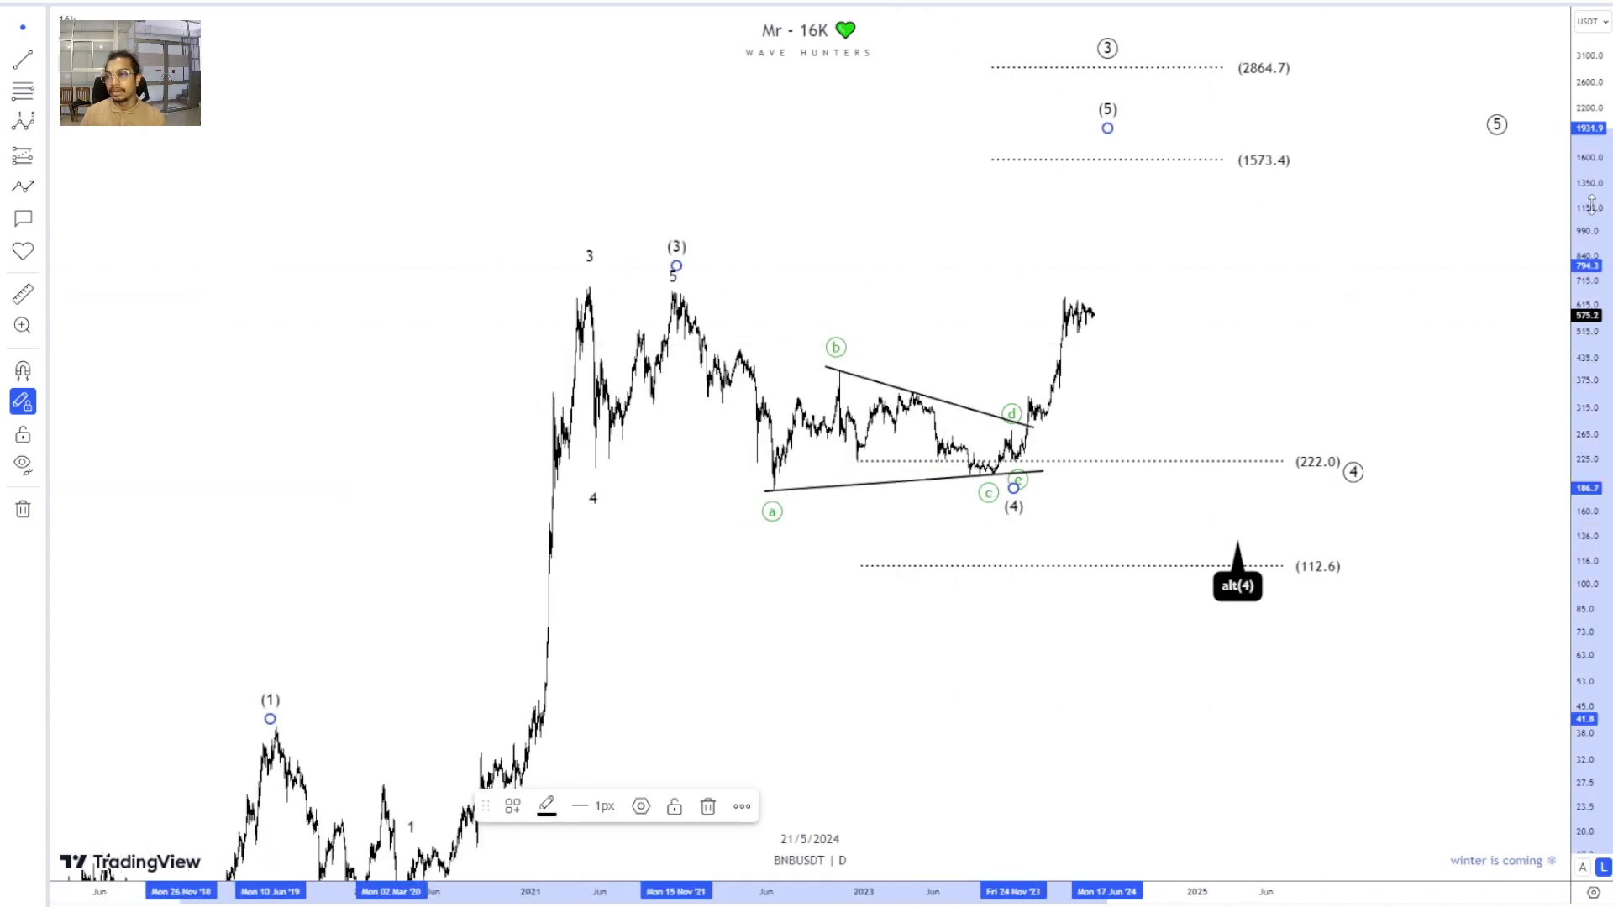
left_click_drag(1464, 342, 1391, 410)
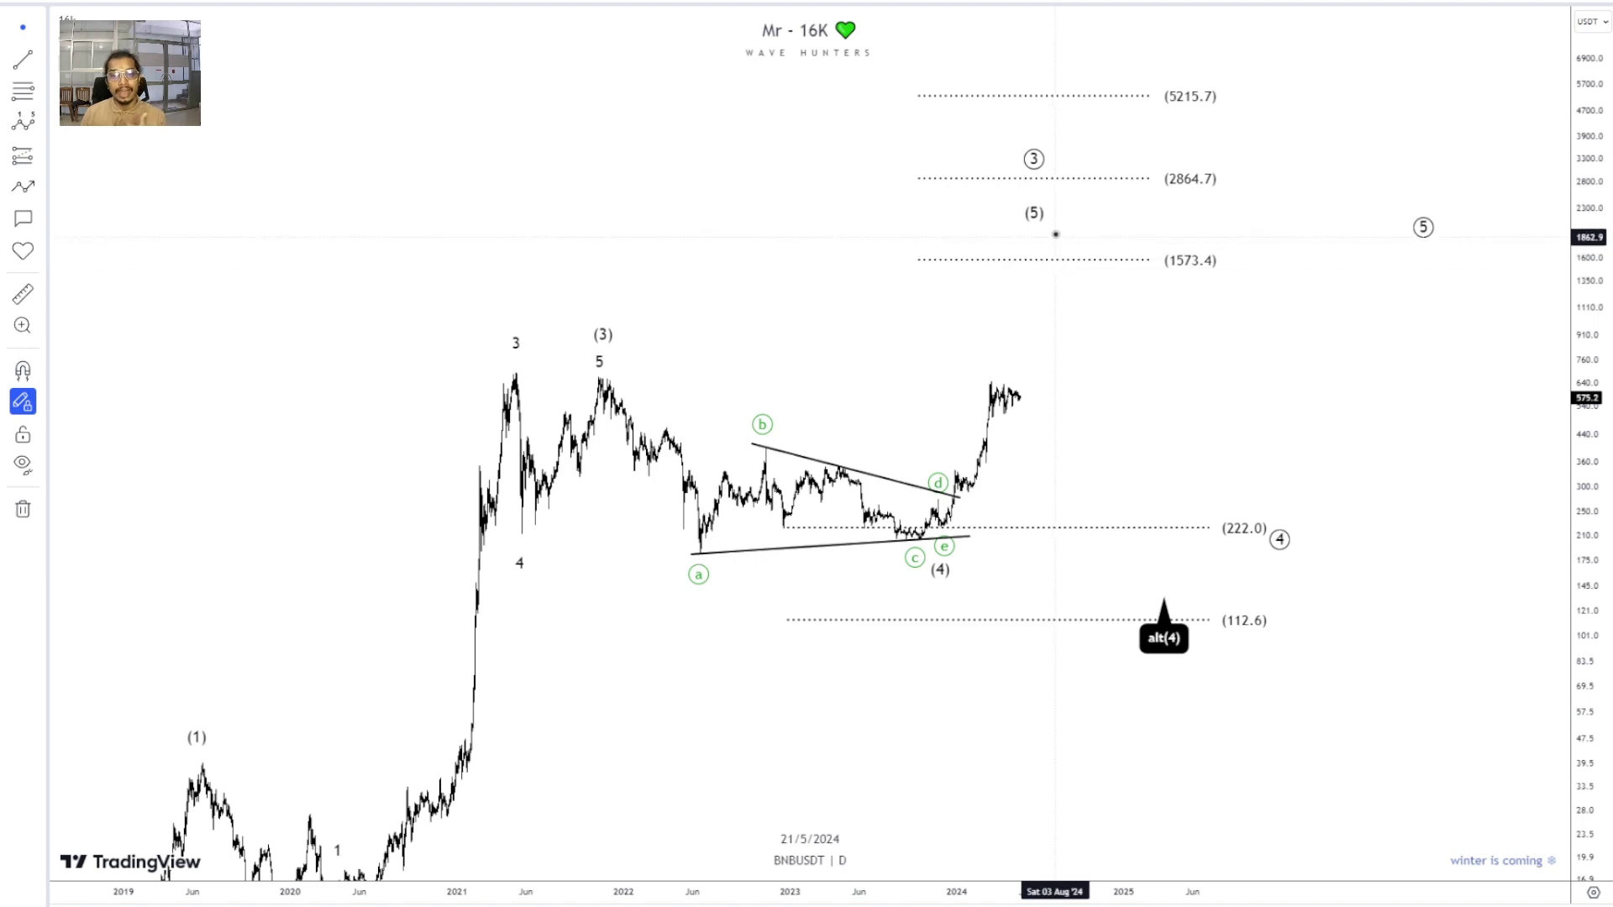
left_click_drag(971, 326, 958, 133)
left_click_drag(727, 587, 950, 383)
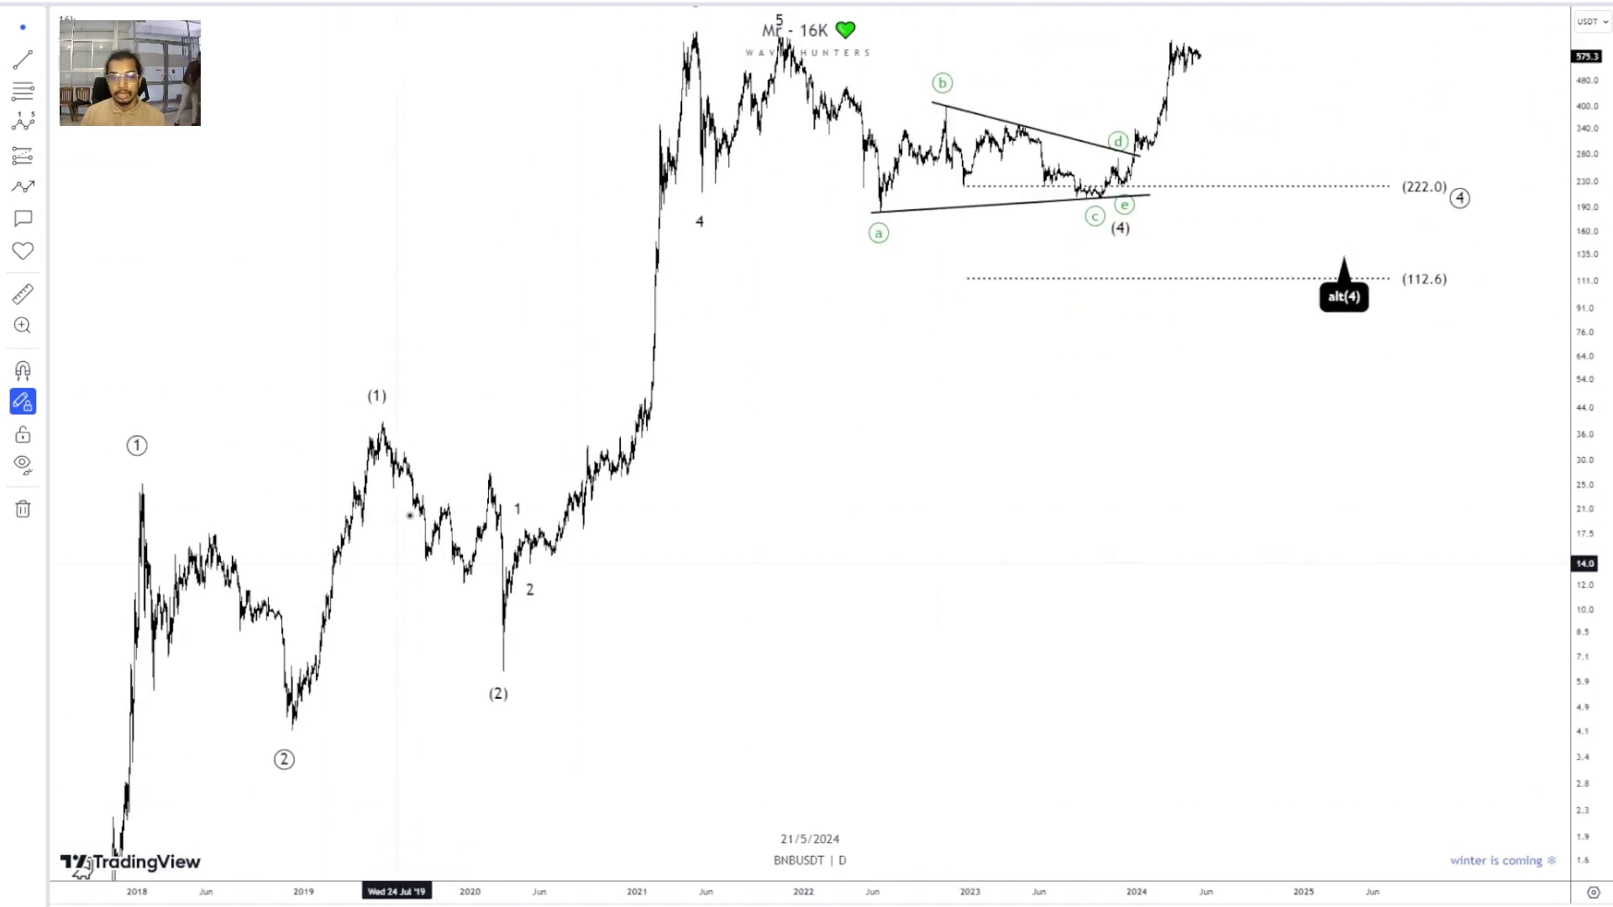
left_click_drag(426, 379, 291, 641)
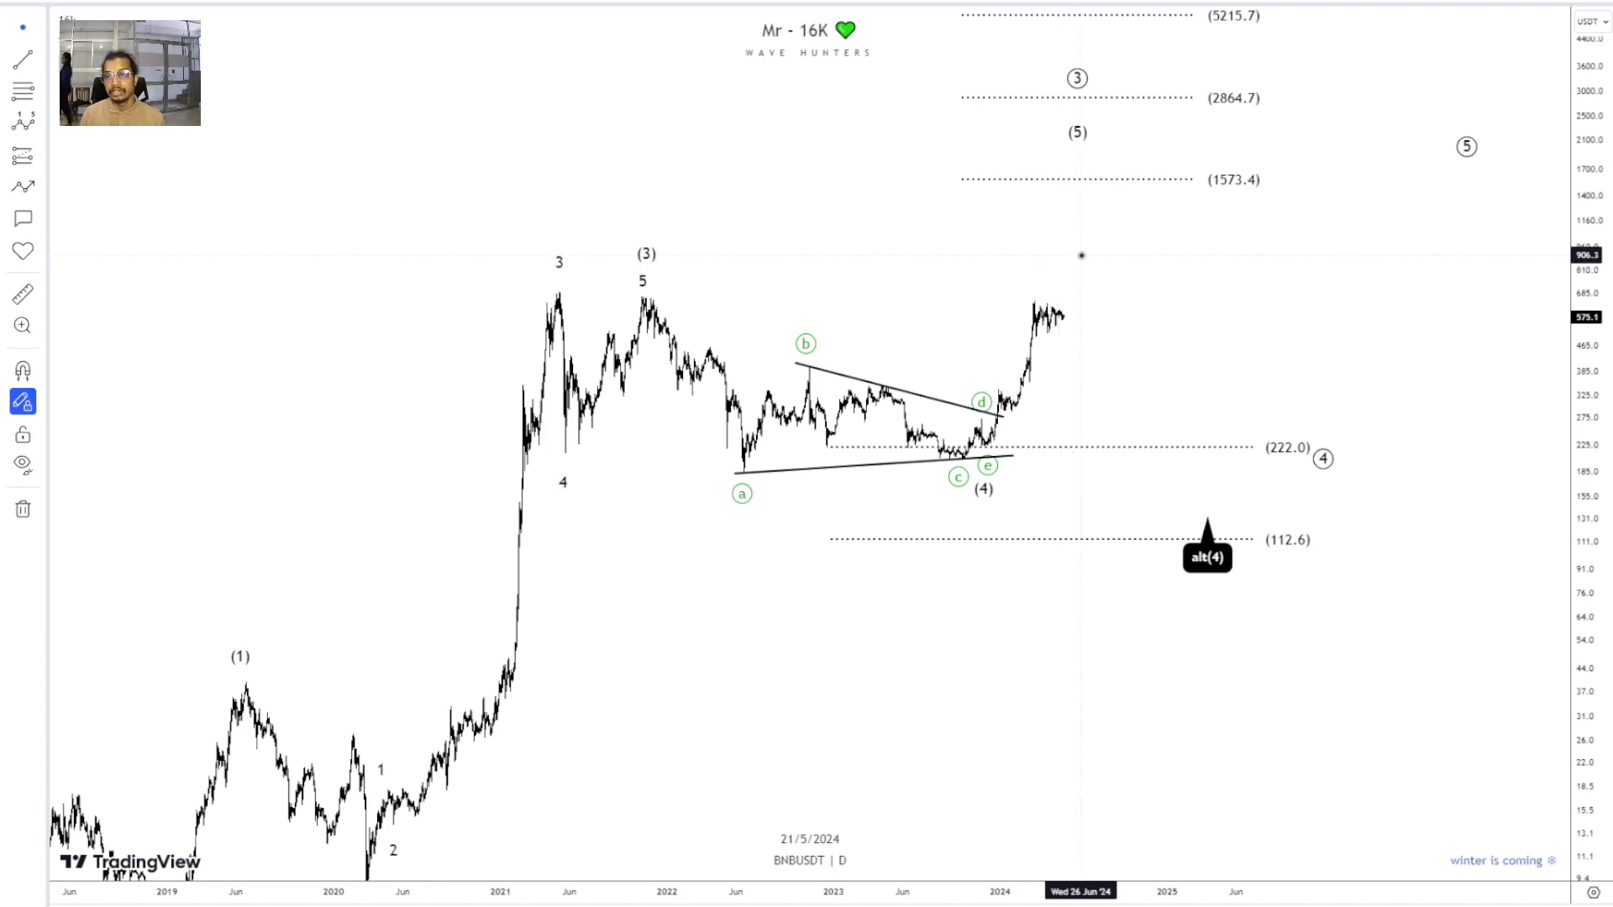
left_click_drag(1078, 265, 1066, 277)
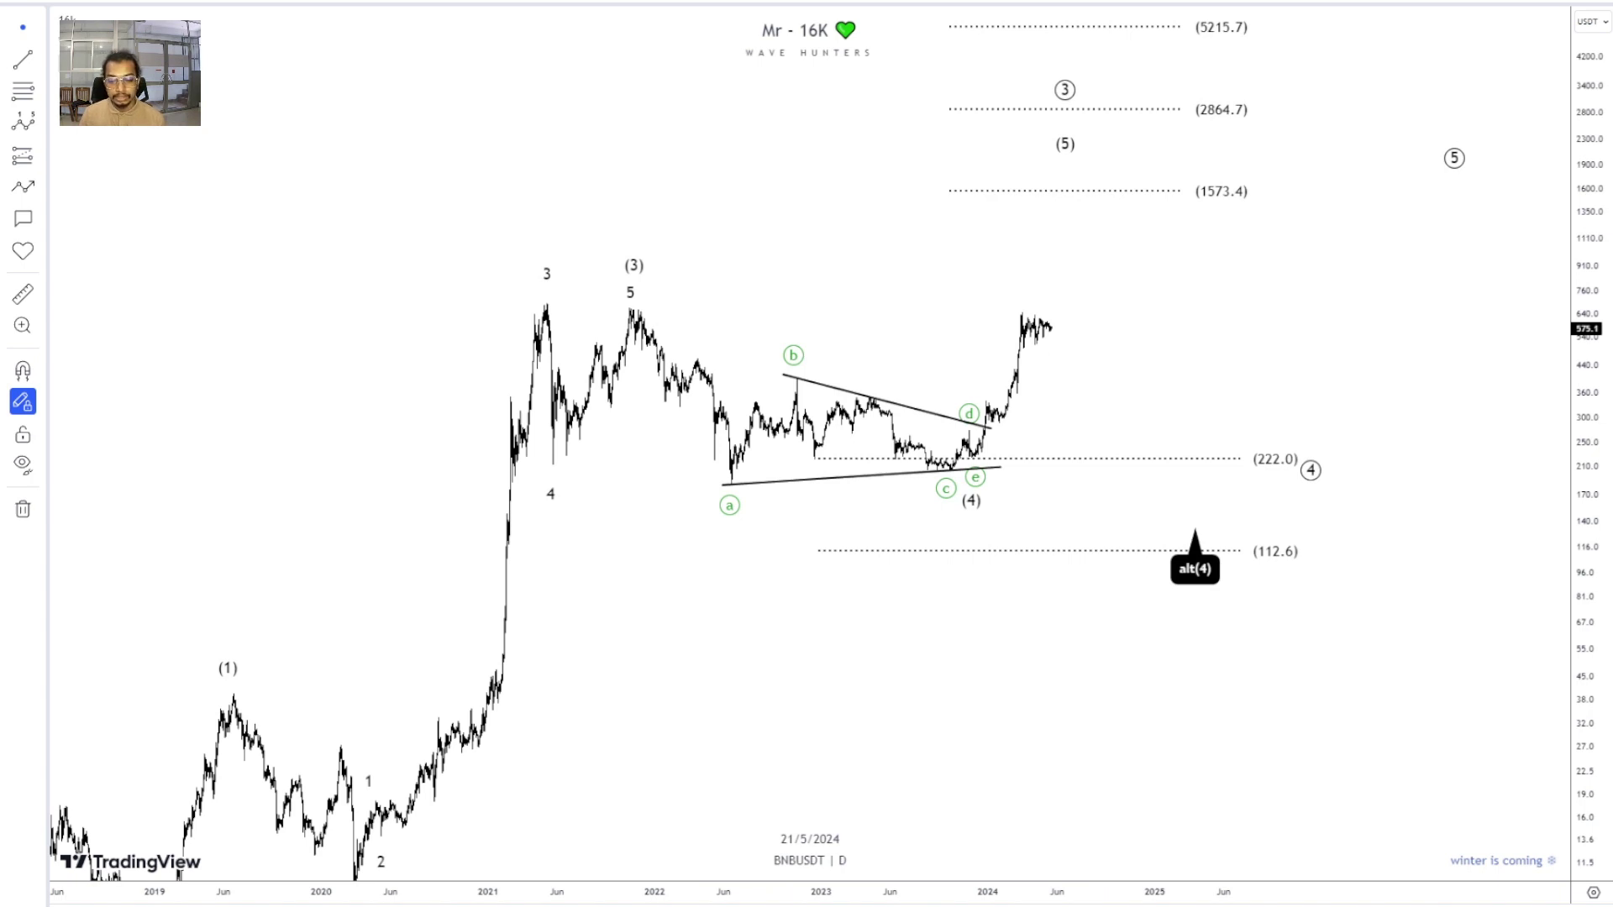
left_click(983, 449)
left_click(1055, 264)
left_click(1094, 401)
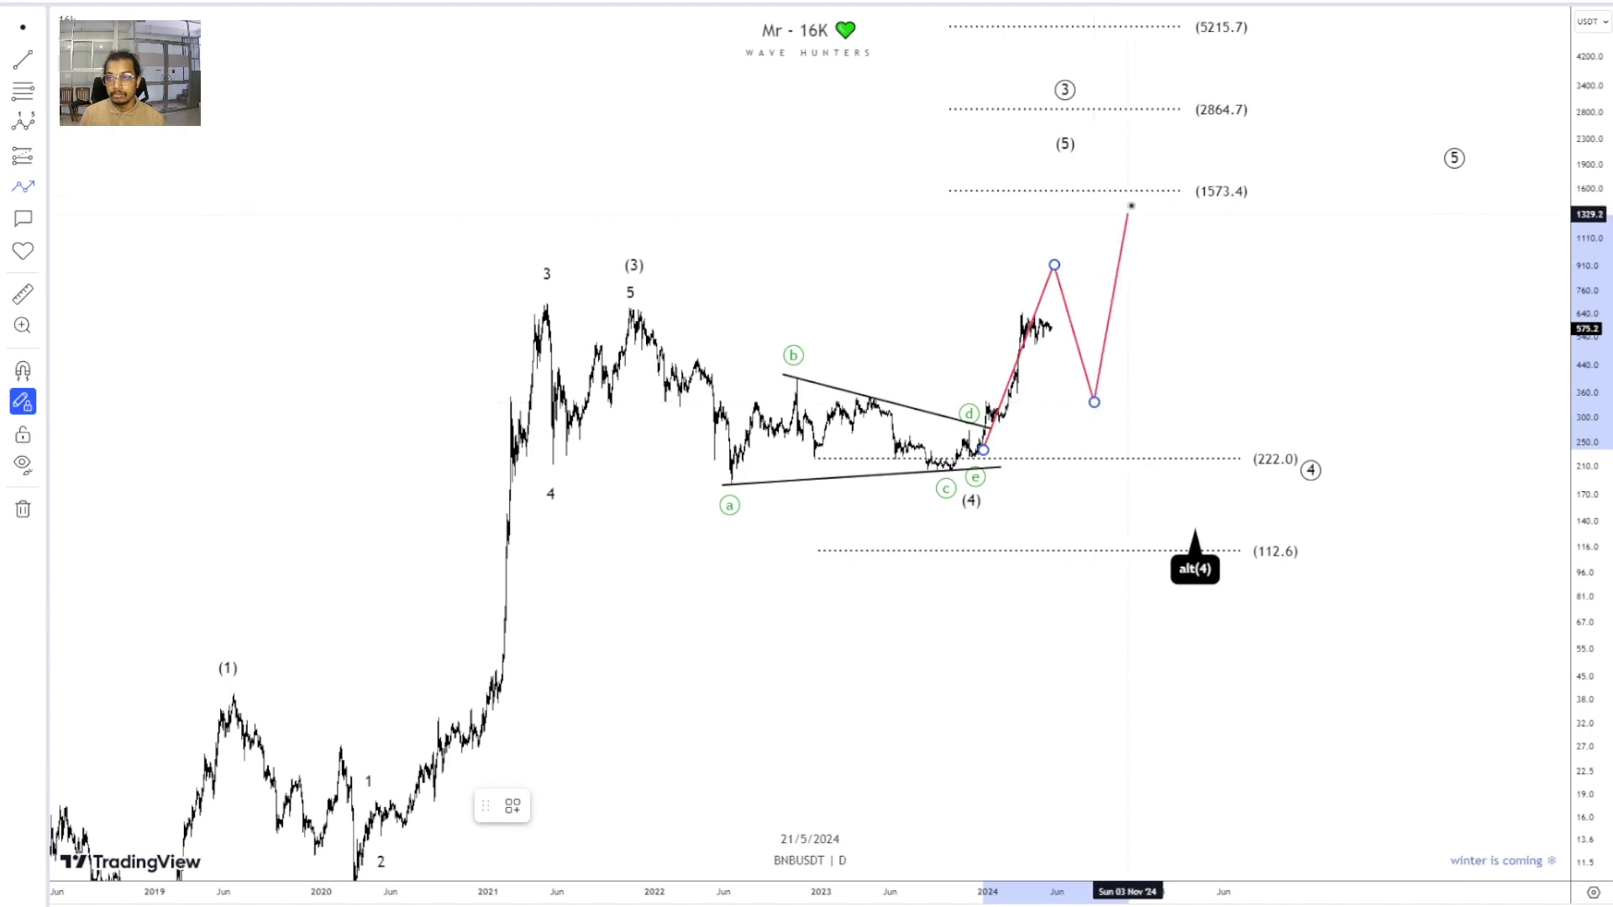
key("Escape")
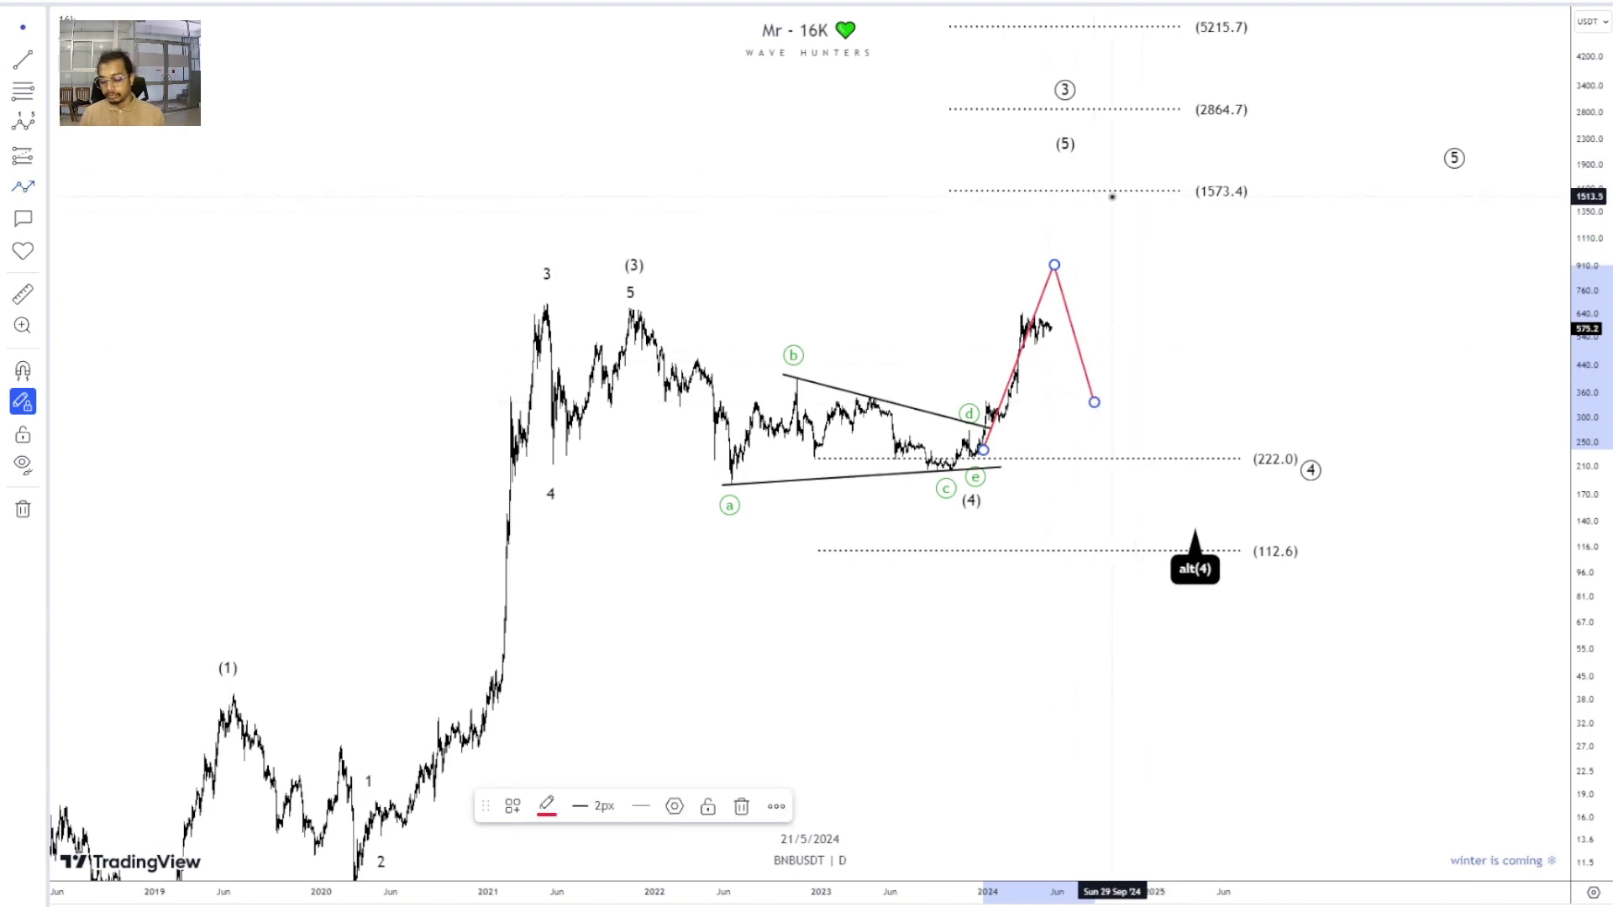
key("Delete")
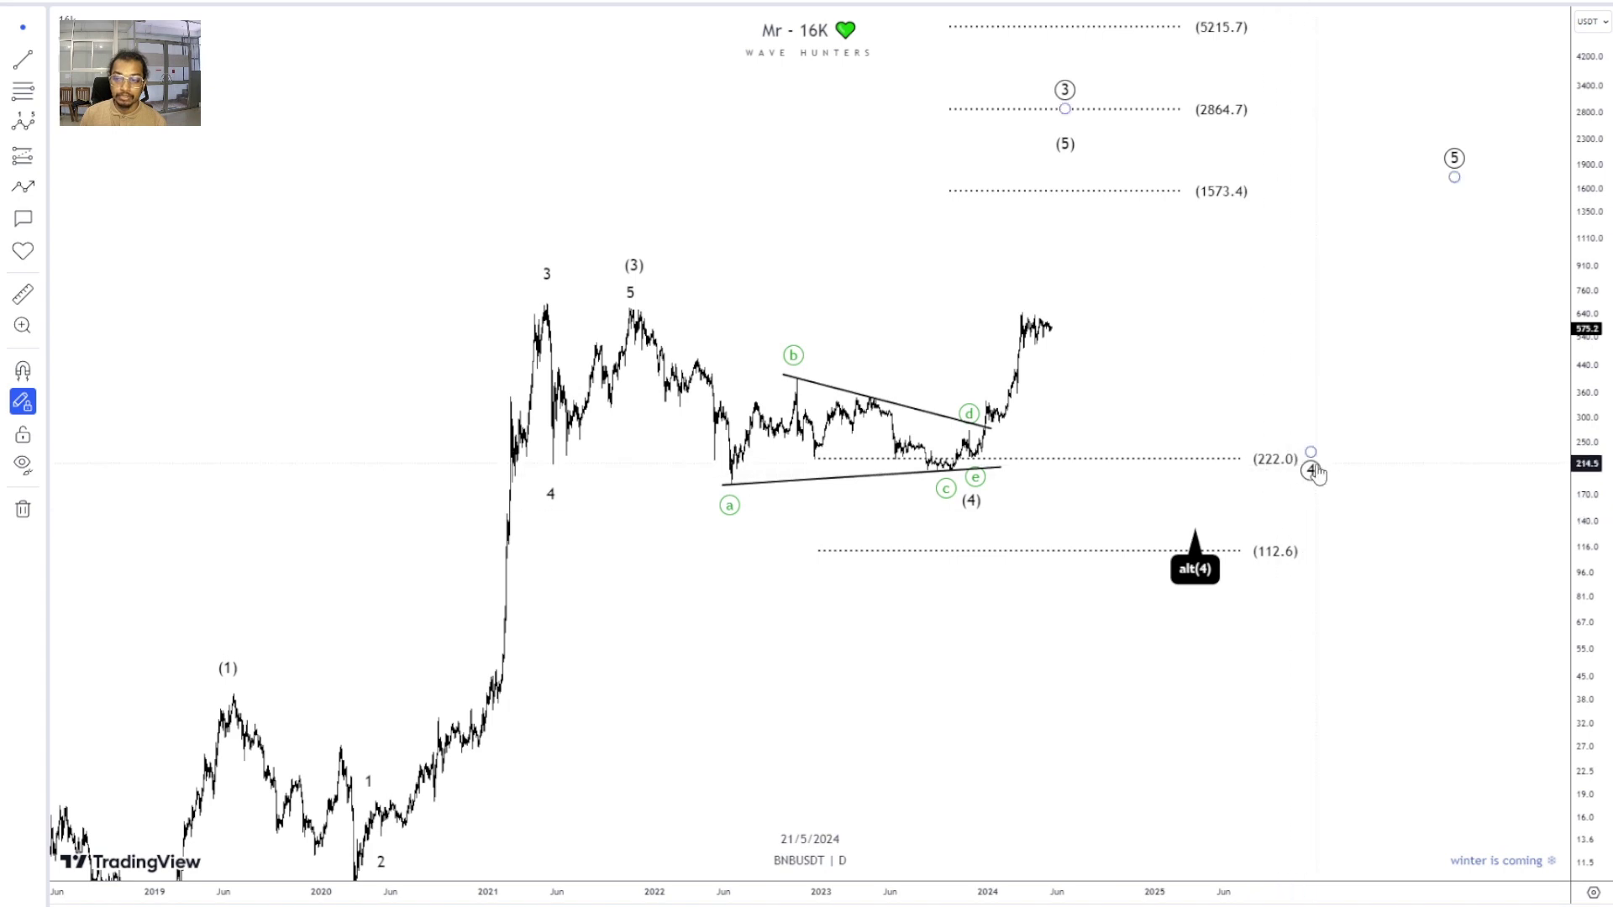
Move the circled wave 4 label up beside circled 5
mouse_move(1296, 464)
left_mouse_down()
mouse_move(1249, 517)
mouse_move(1470, 222)
left_mouse_up()
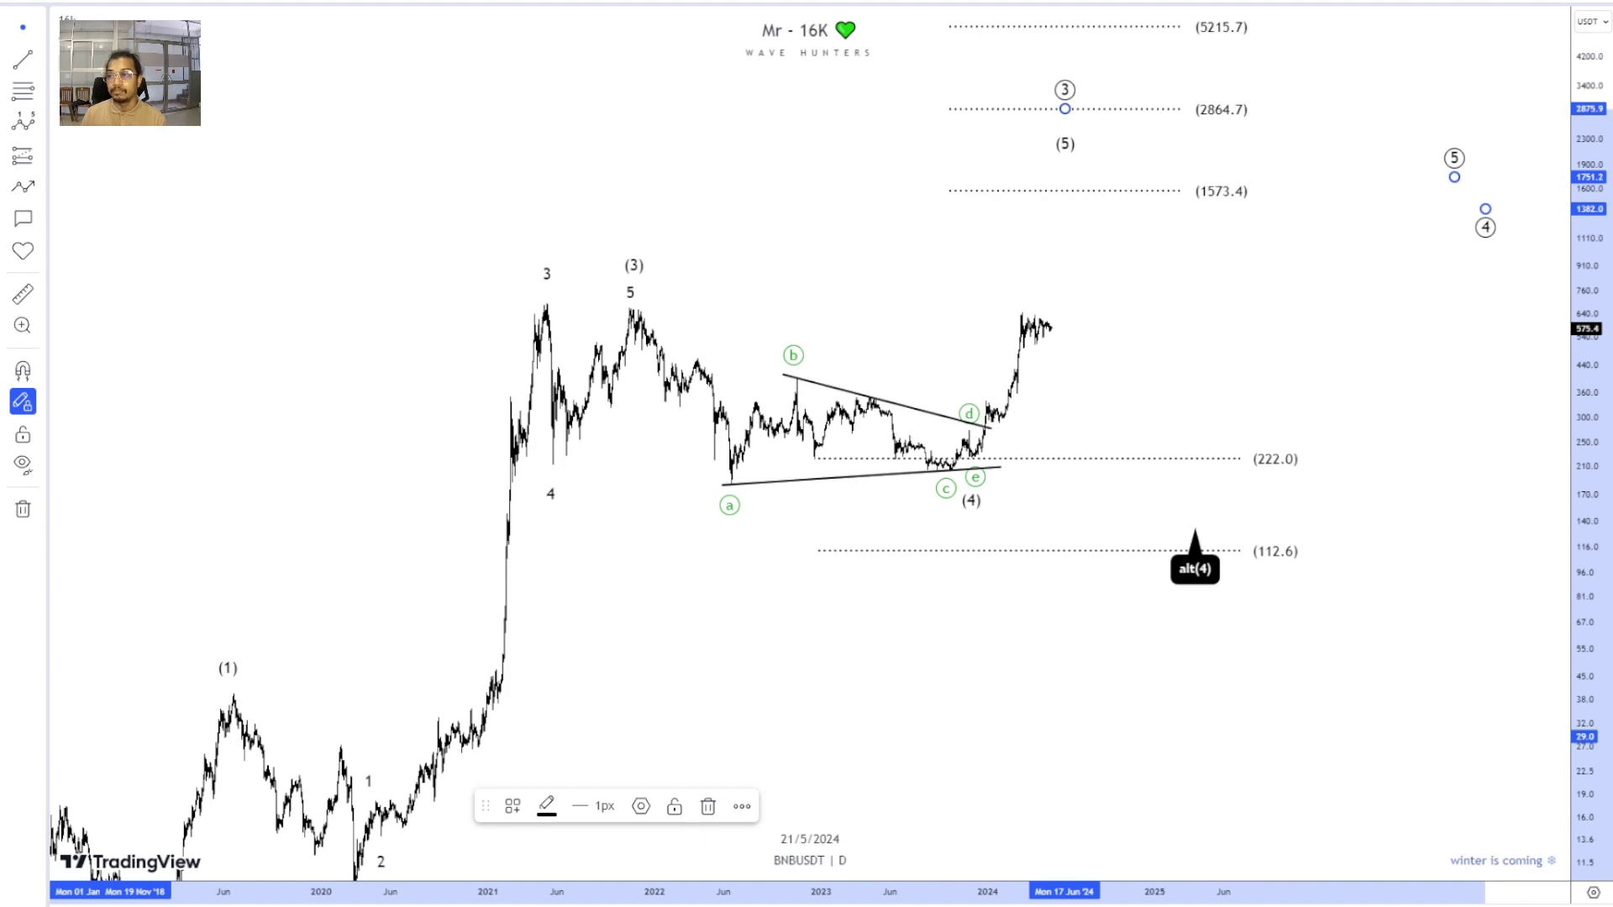
Hide the a–e triangle and the 5215.7, 2864.7 and 1573.4 target lines
key("ctrl+z")
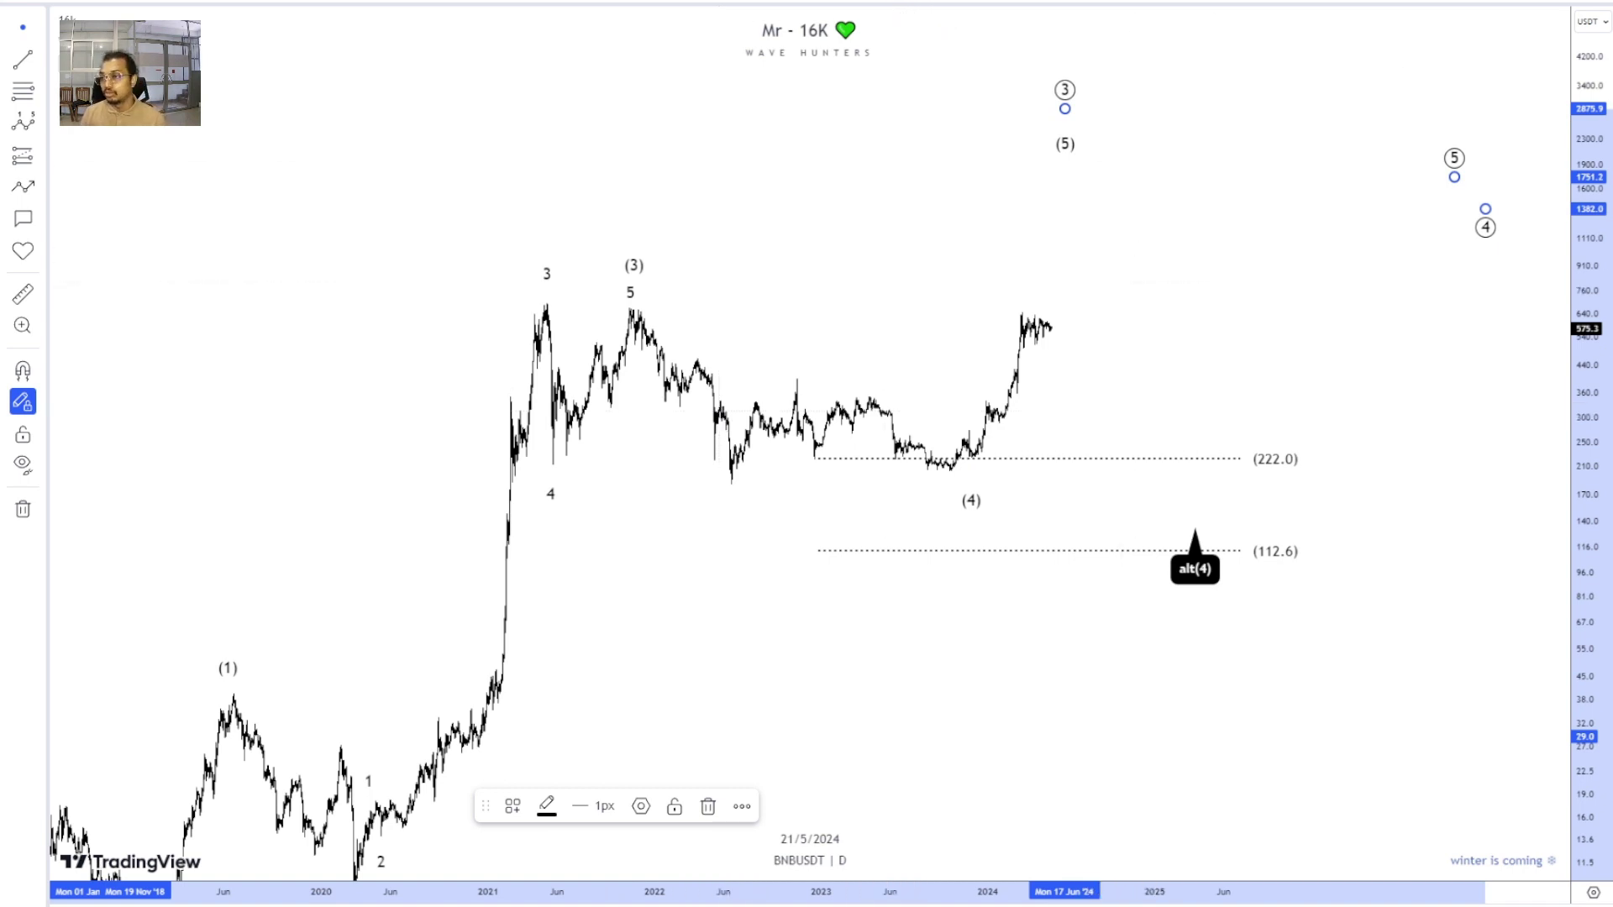
Restore the WXY count with its 1083.7–475.0 targets and frame the 2021–2024 waves
key("ctrl+z")
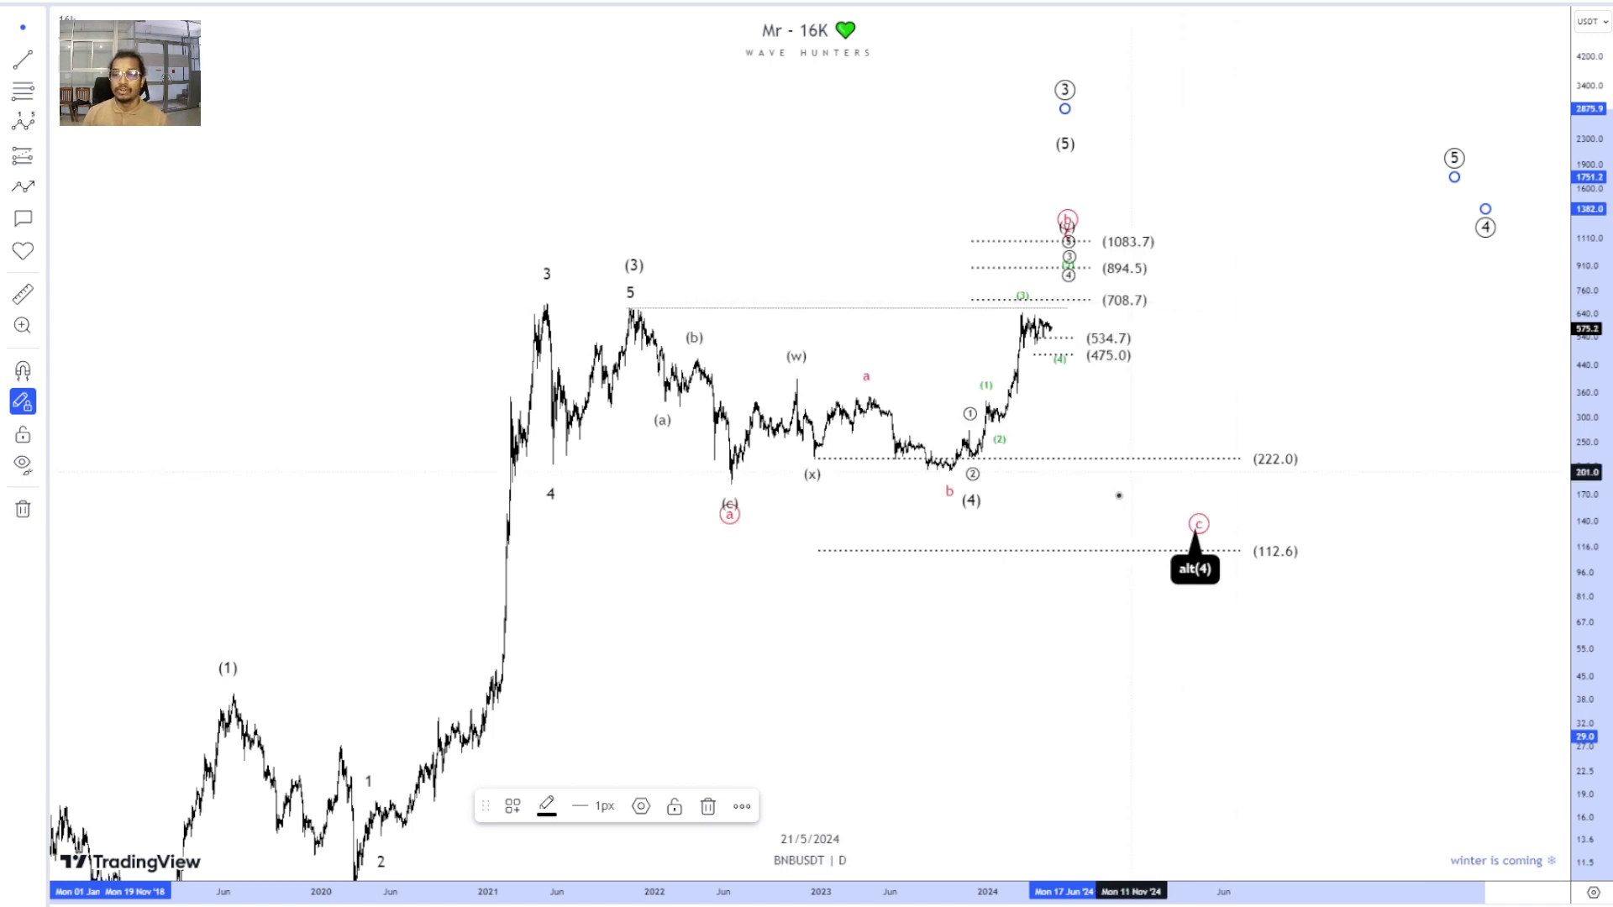
right_click(1090, 645)
left_click_drag(722, 582, 652, 591)
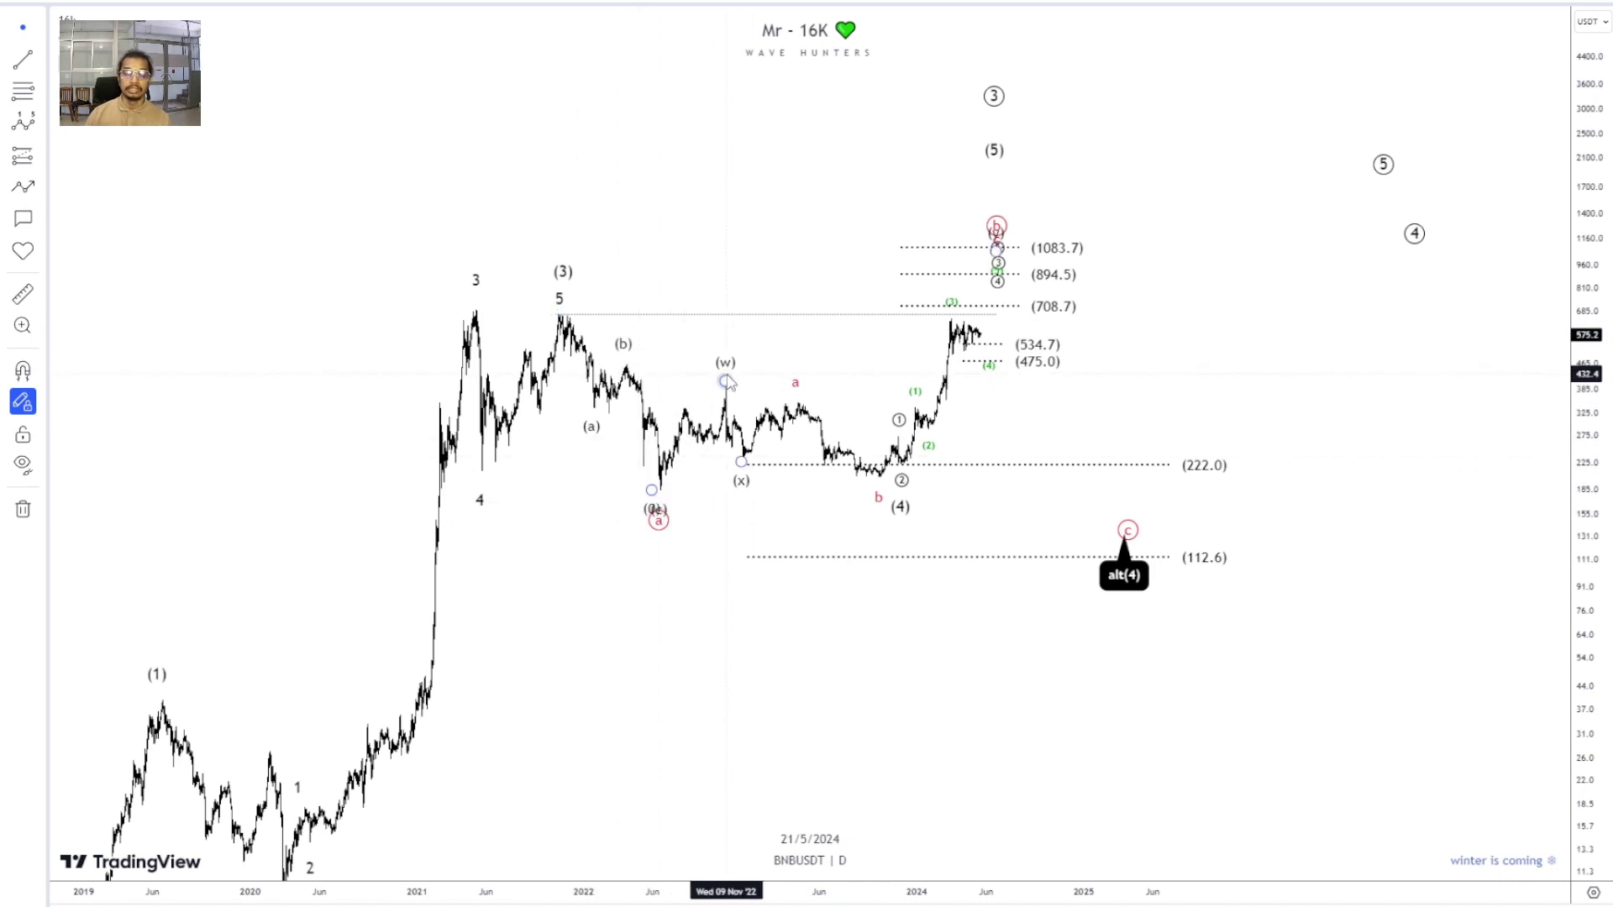
scroll(1398, 425, "up", 4)
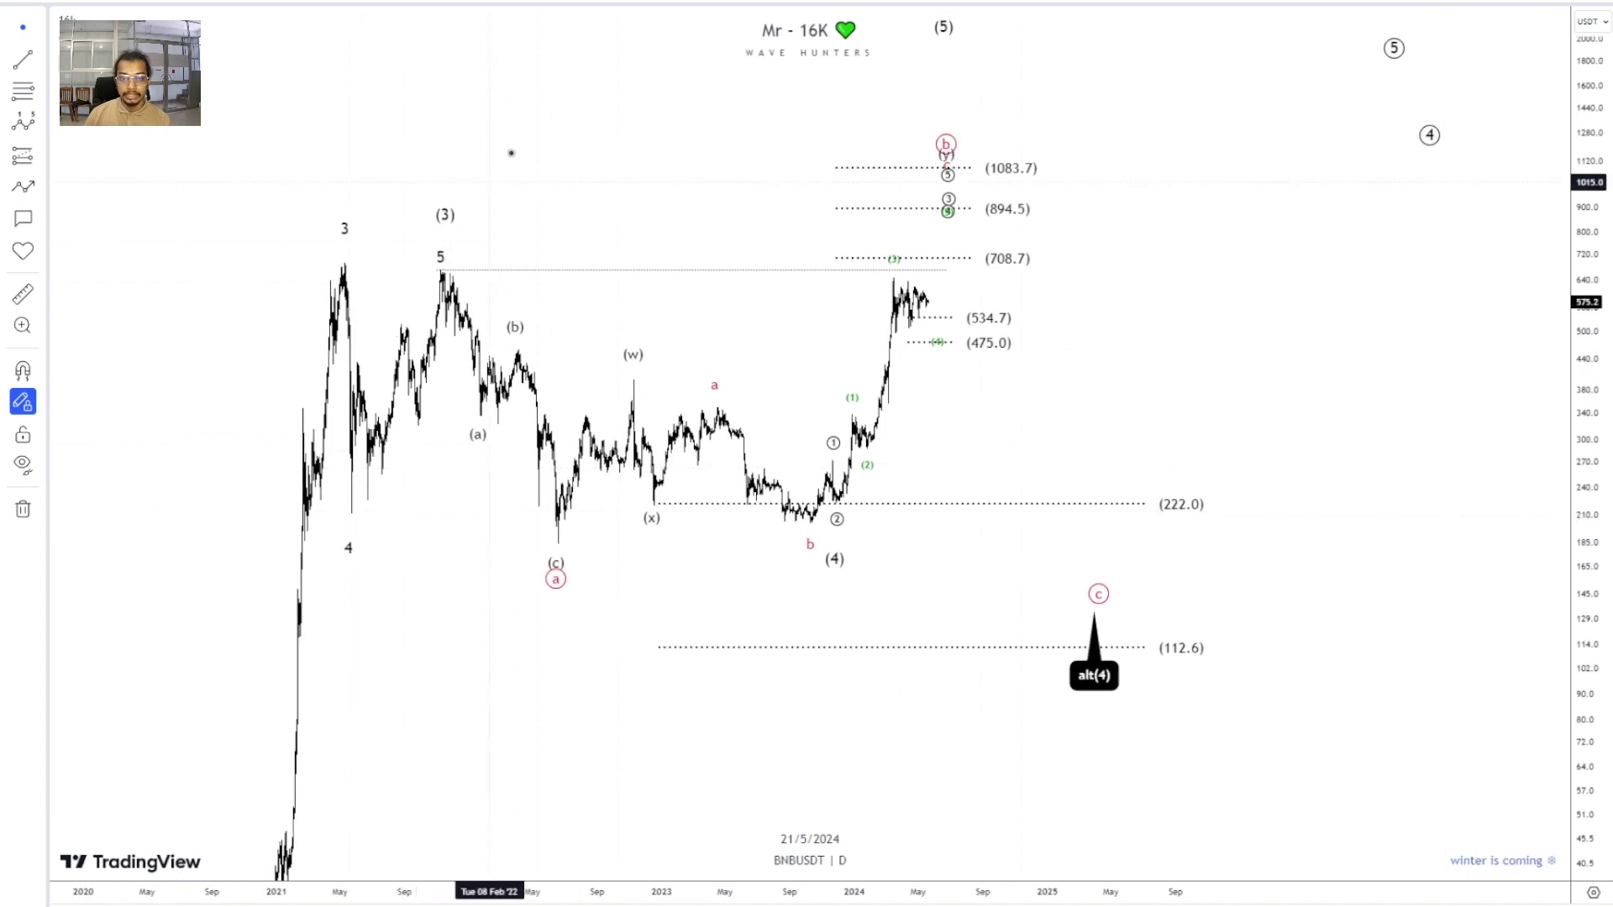
left_click_drag(511, 153, 505, 255)
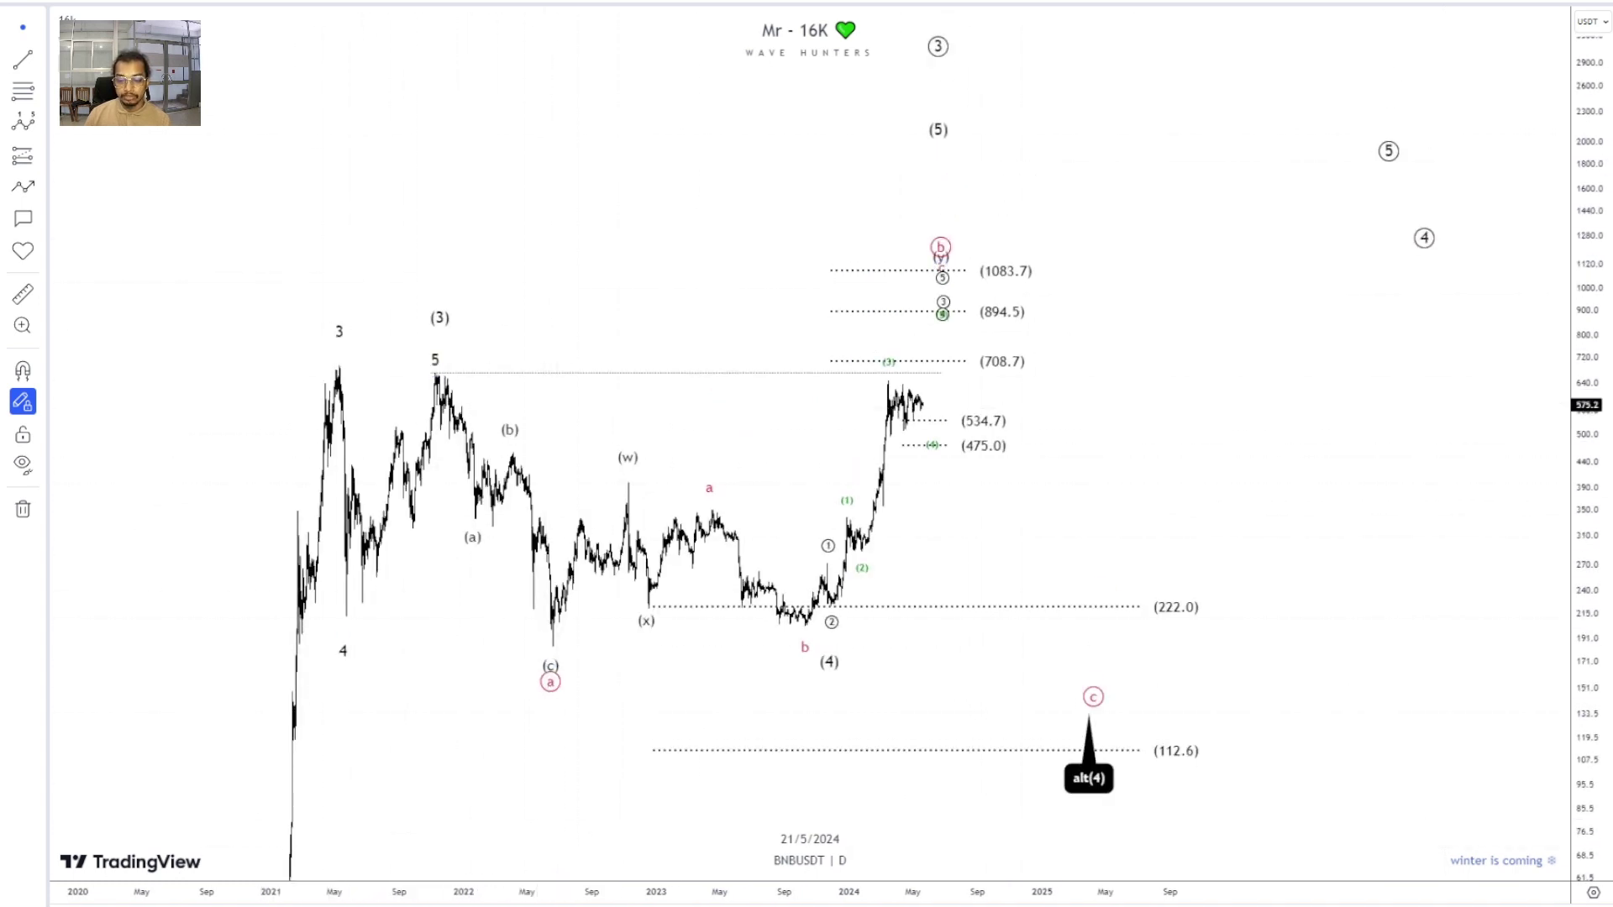
Start green wave paths through the wave 5 top, (a), (b), (c) and (w) points, then discard them
left_click(435, 373)
left_click(468, 614)
left_click(522, 523)
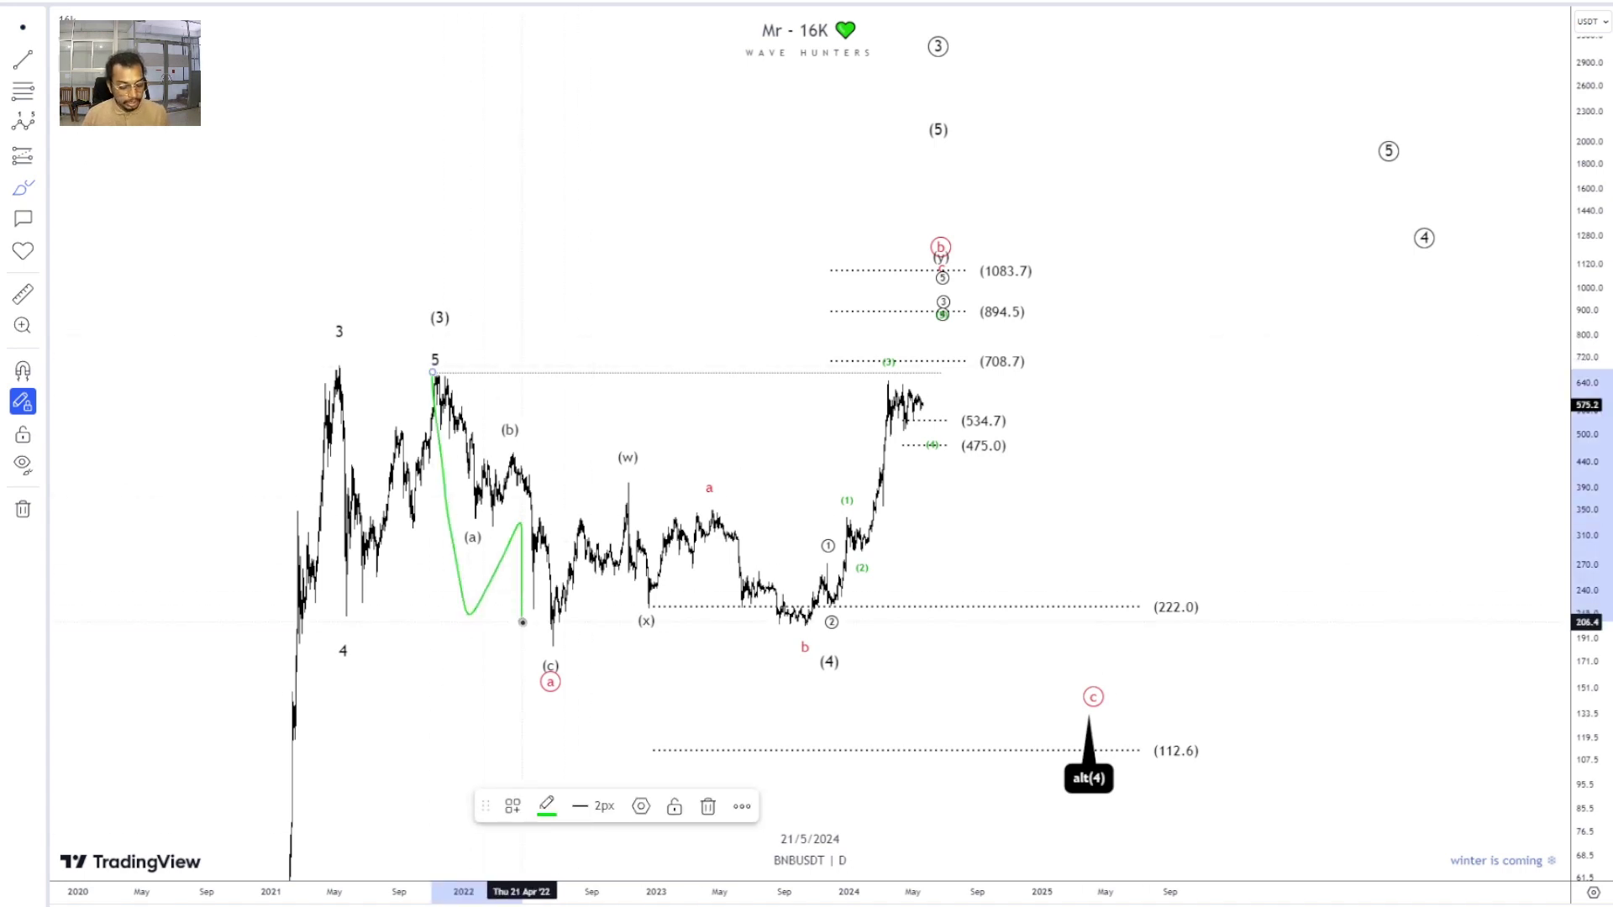
key("Escape")
left_click(552, 645)
left_click(628, 486)
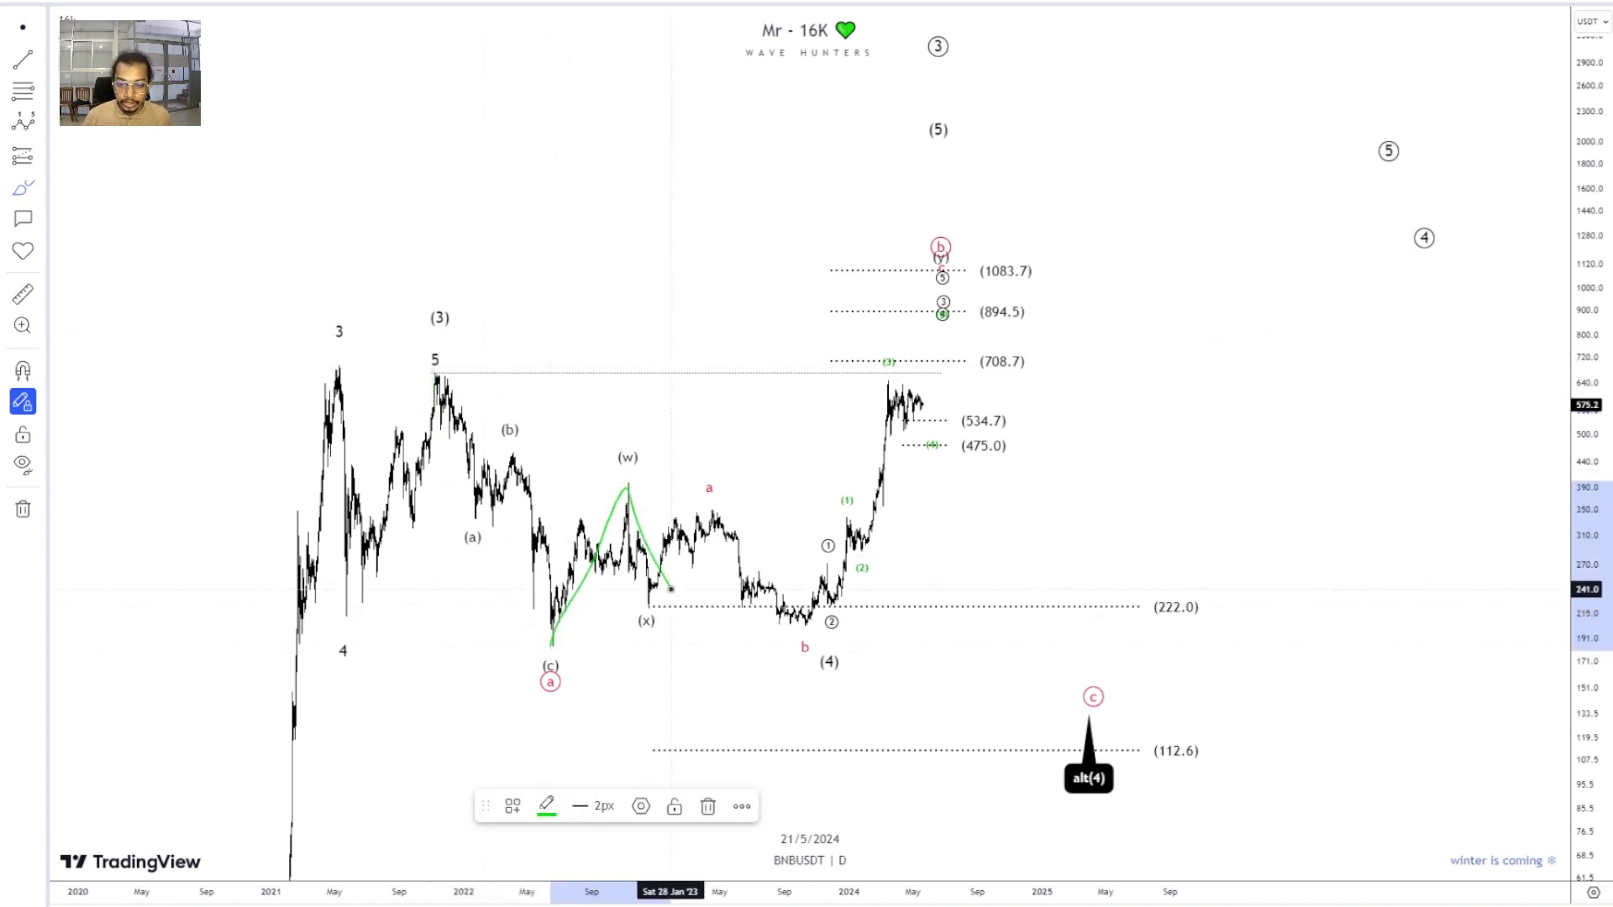
key("Escape")
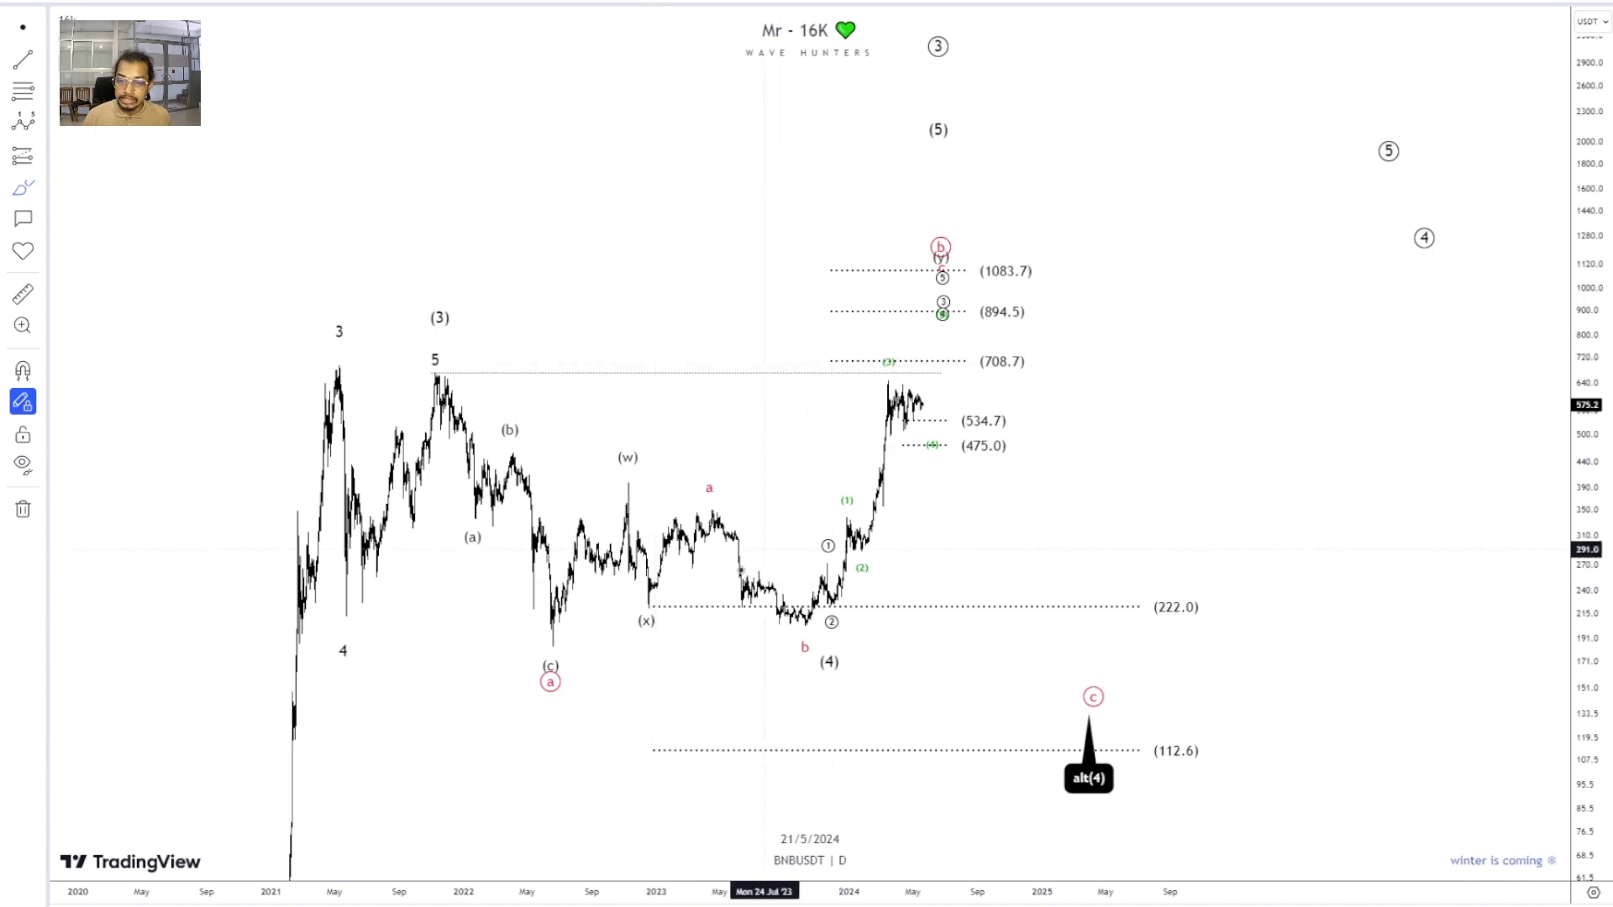
Start green lines from the (x) low toward the red a peak and b low, cancelling each
left_click(649, 605)
key("Escape")
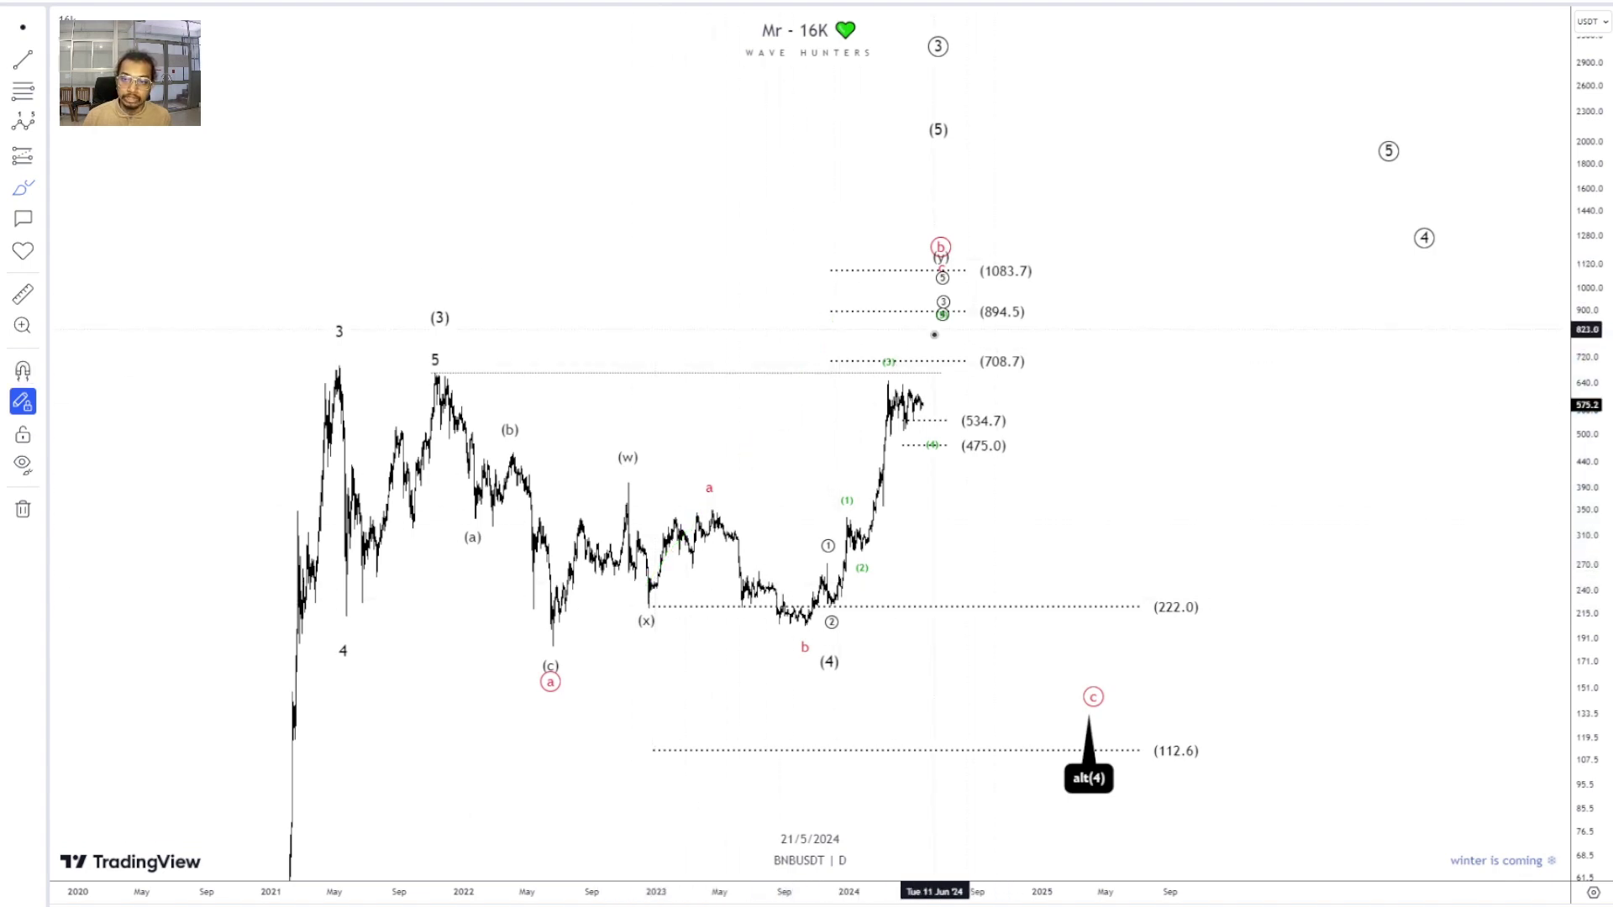
left_click(649, 605)
left_click(712, 510)
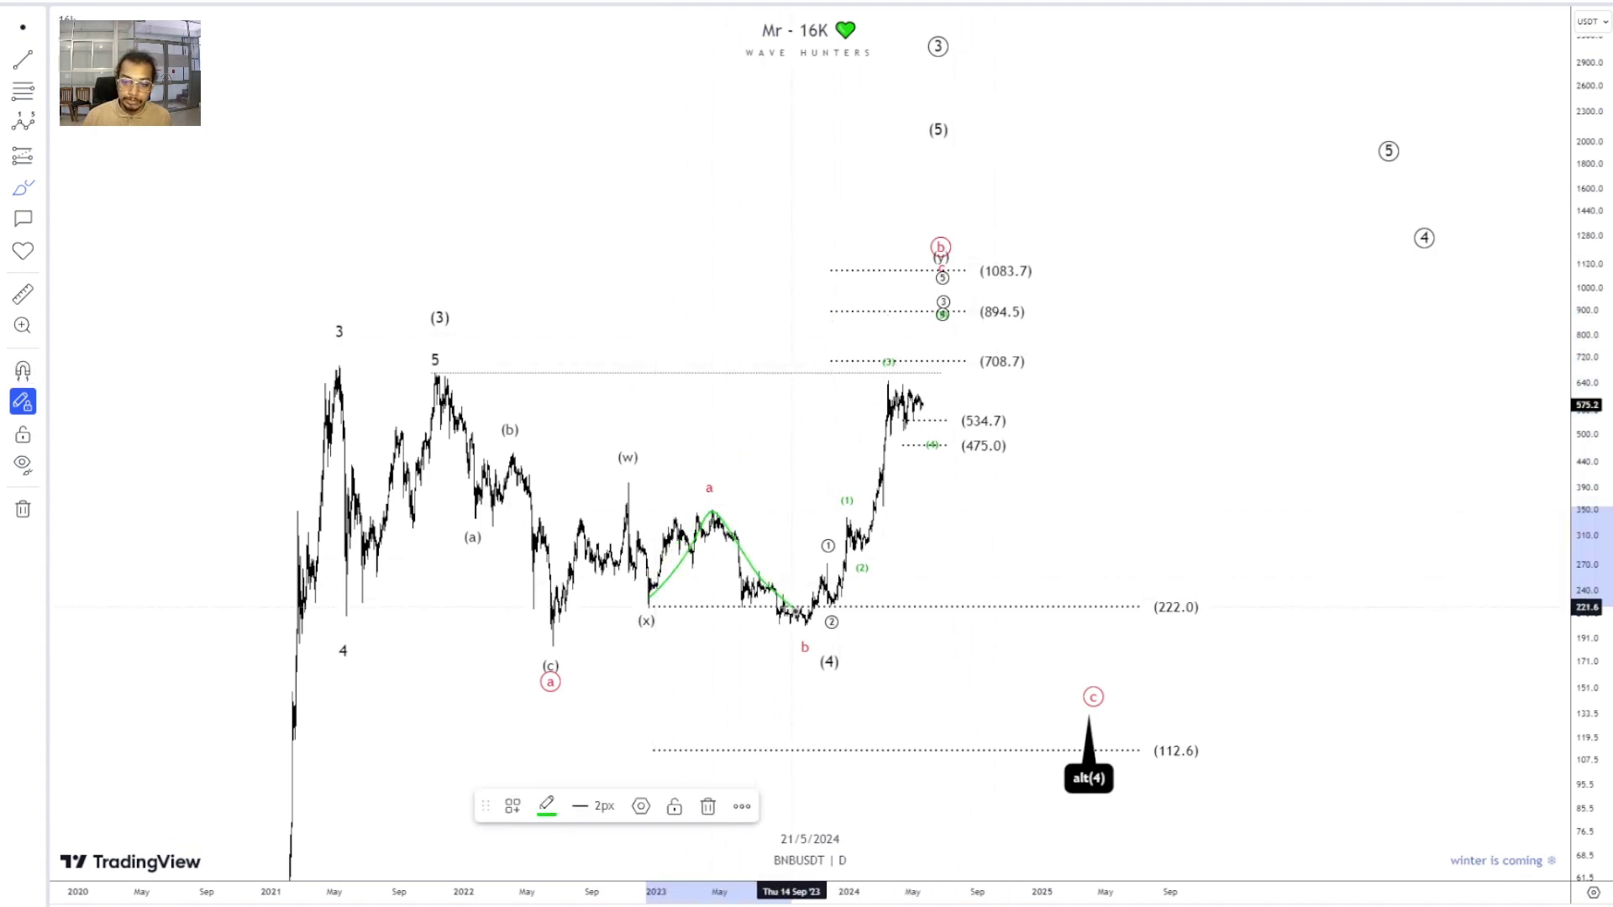
key("Escape")
left_click(806, 622)
key("Escape")
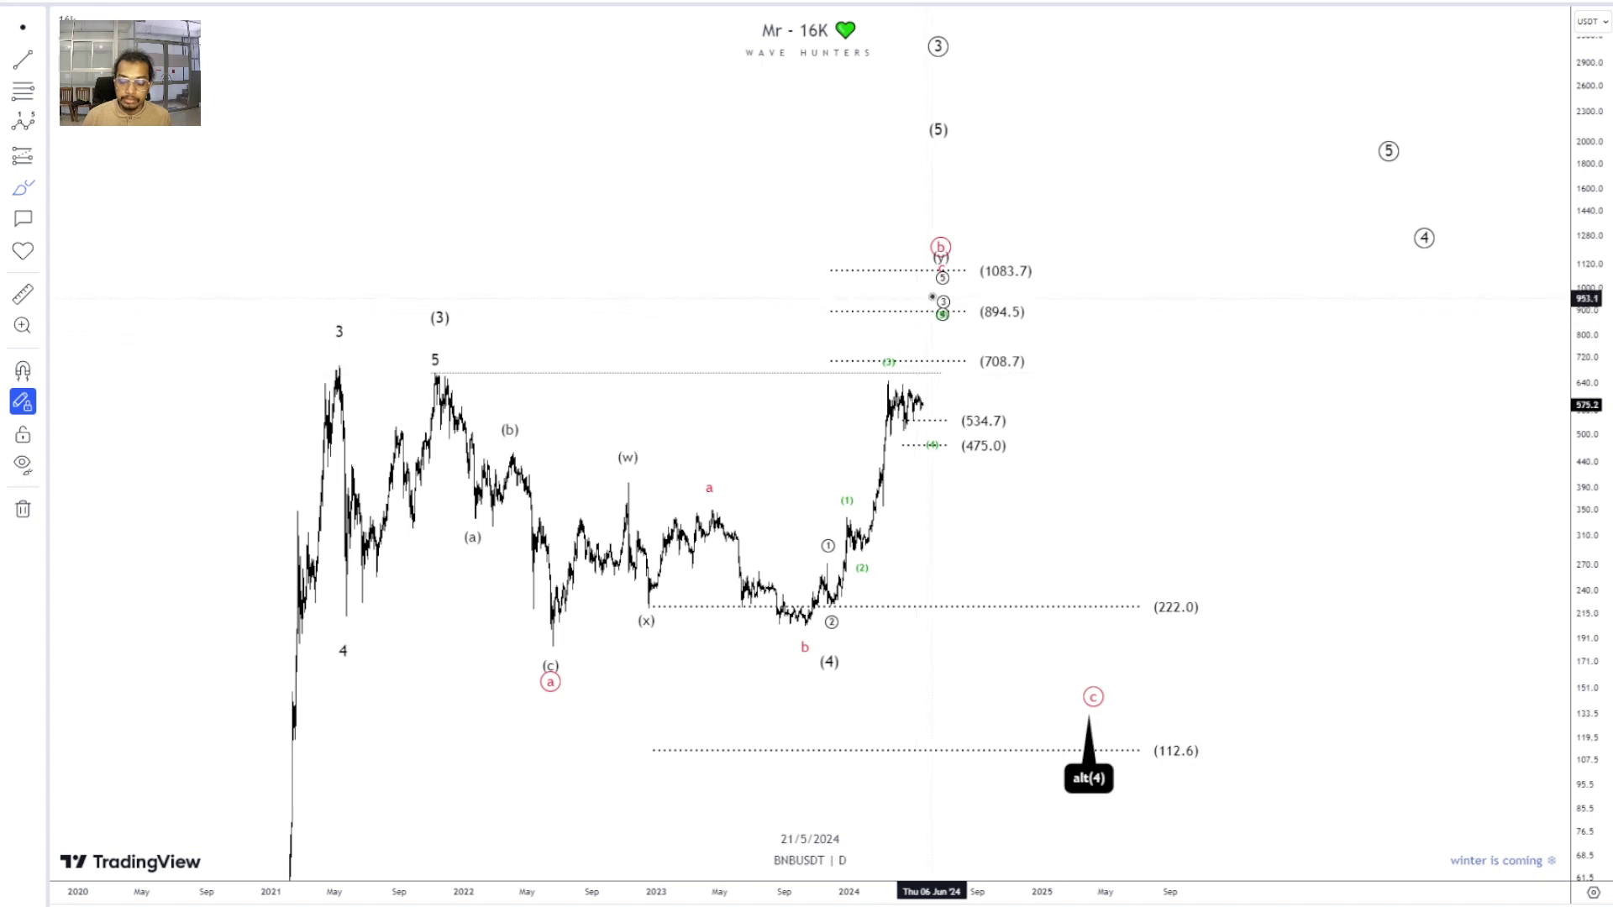
Brush a green arc around the recent peak near 708.7, undoing a stray arc near wave 2
left_click_drag(806, 620, 844, 612)
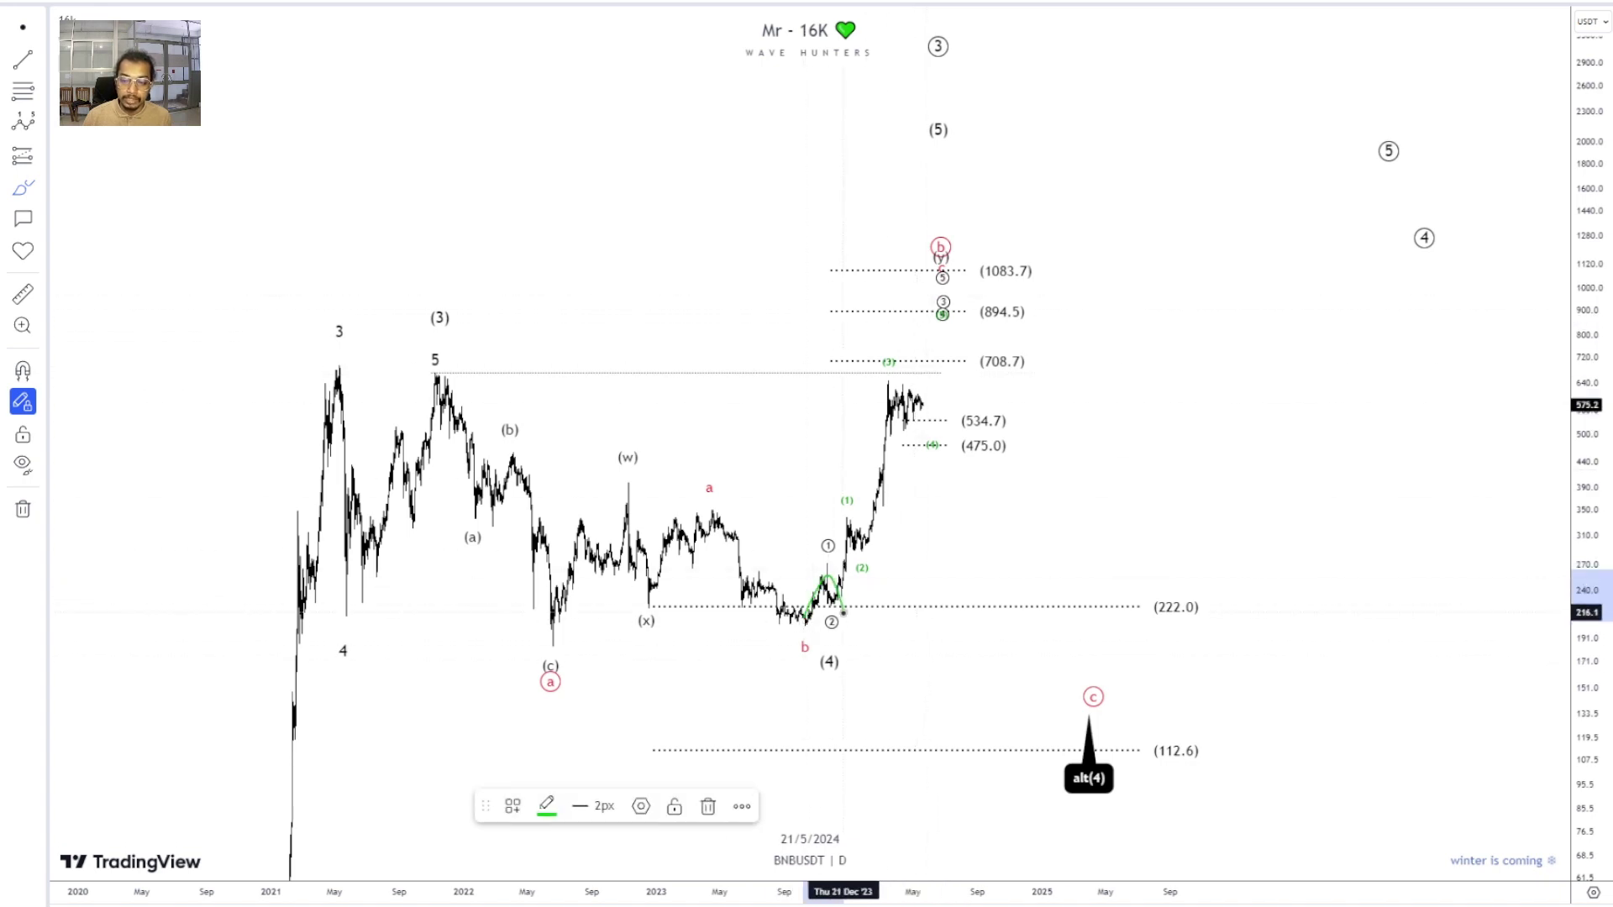
key("ctrl+z")
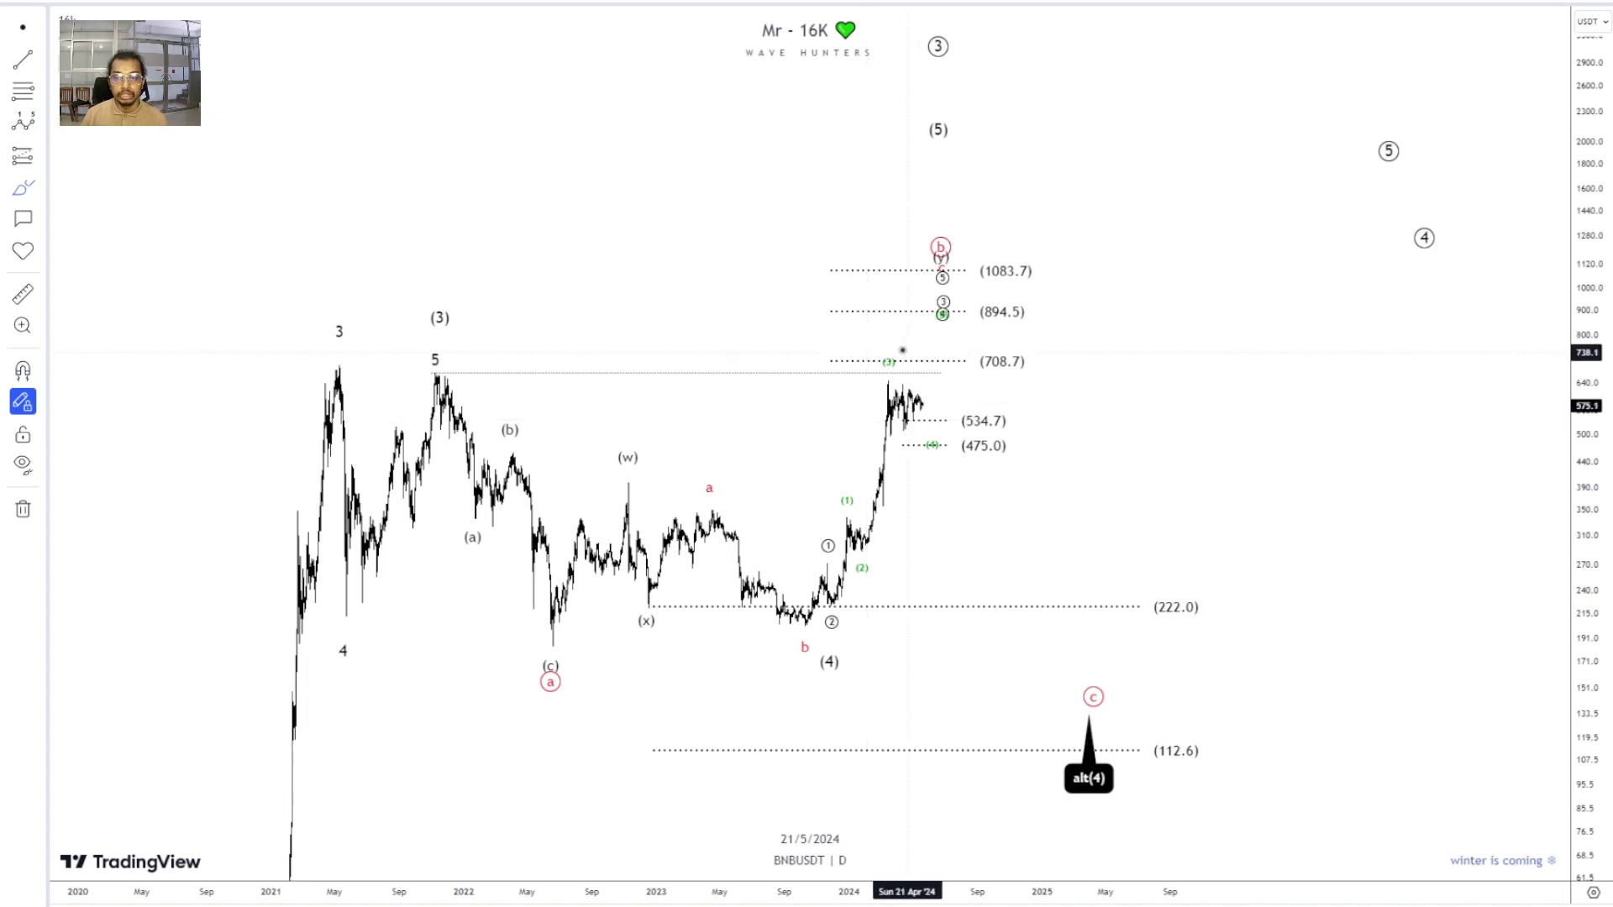
mouse_move(894, 354)
left_mouse_down()
mouse_move(888, 368)
mouse_move(949, 404)
mouse_move(939, 374)
left_mouse_up()
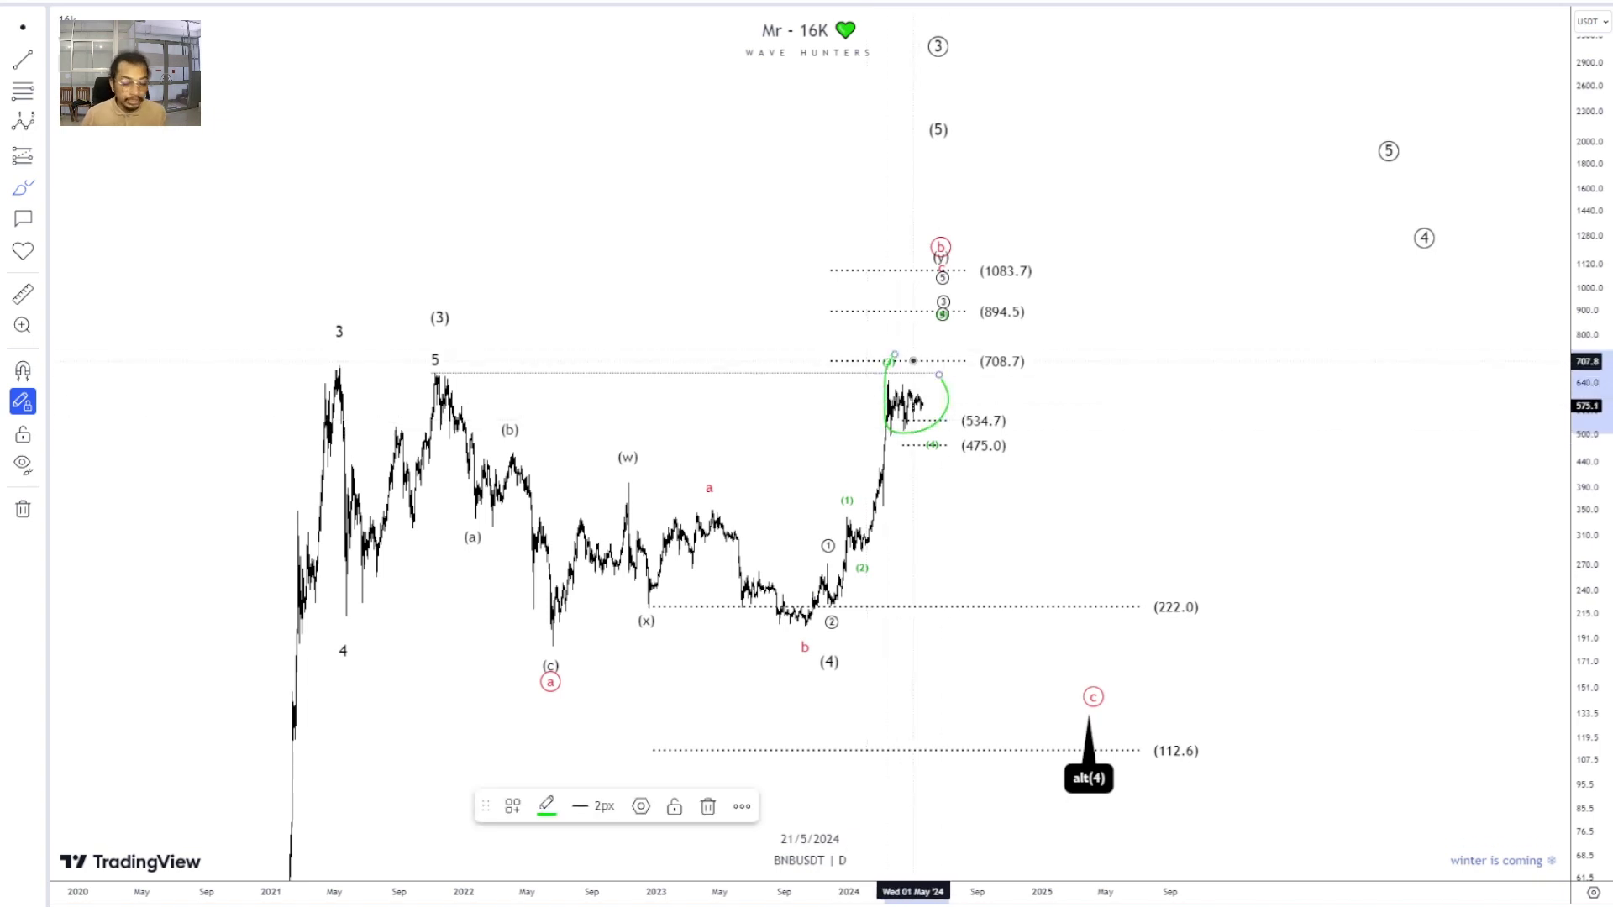
Remove the green freehand circle around the recent peak
key("ctrl+z")
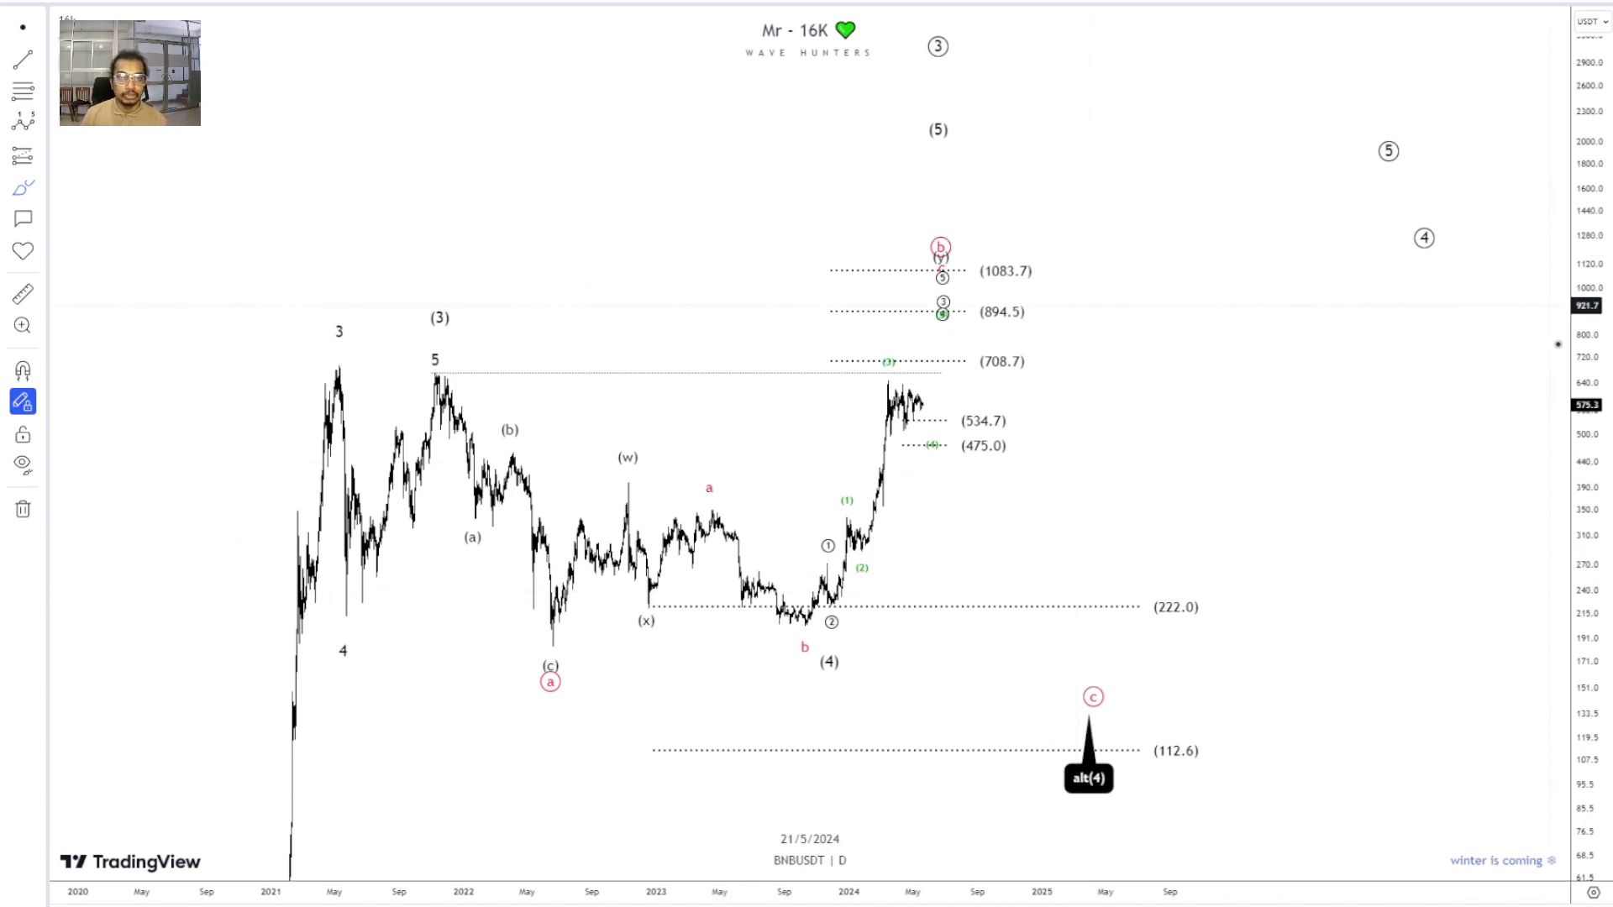
Switch the chart to the 240-minute interval and move to the recent 4-hour candles
type("240")
key("Return")
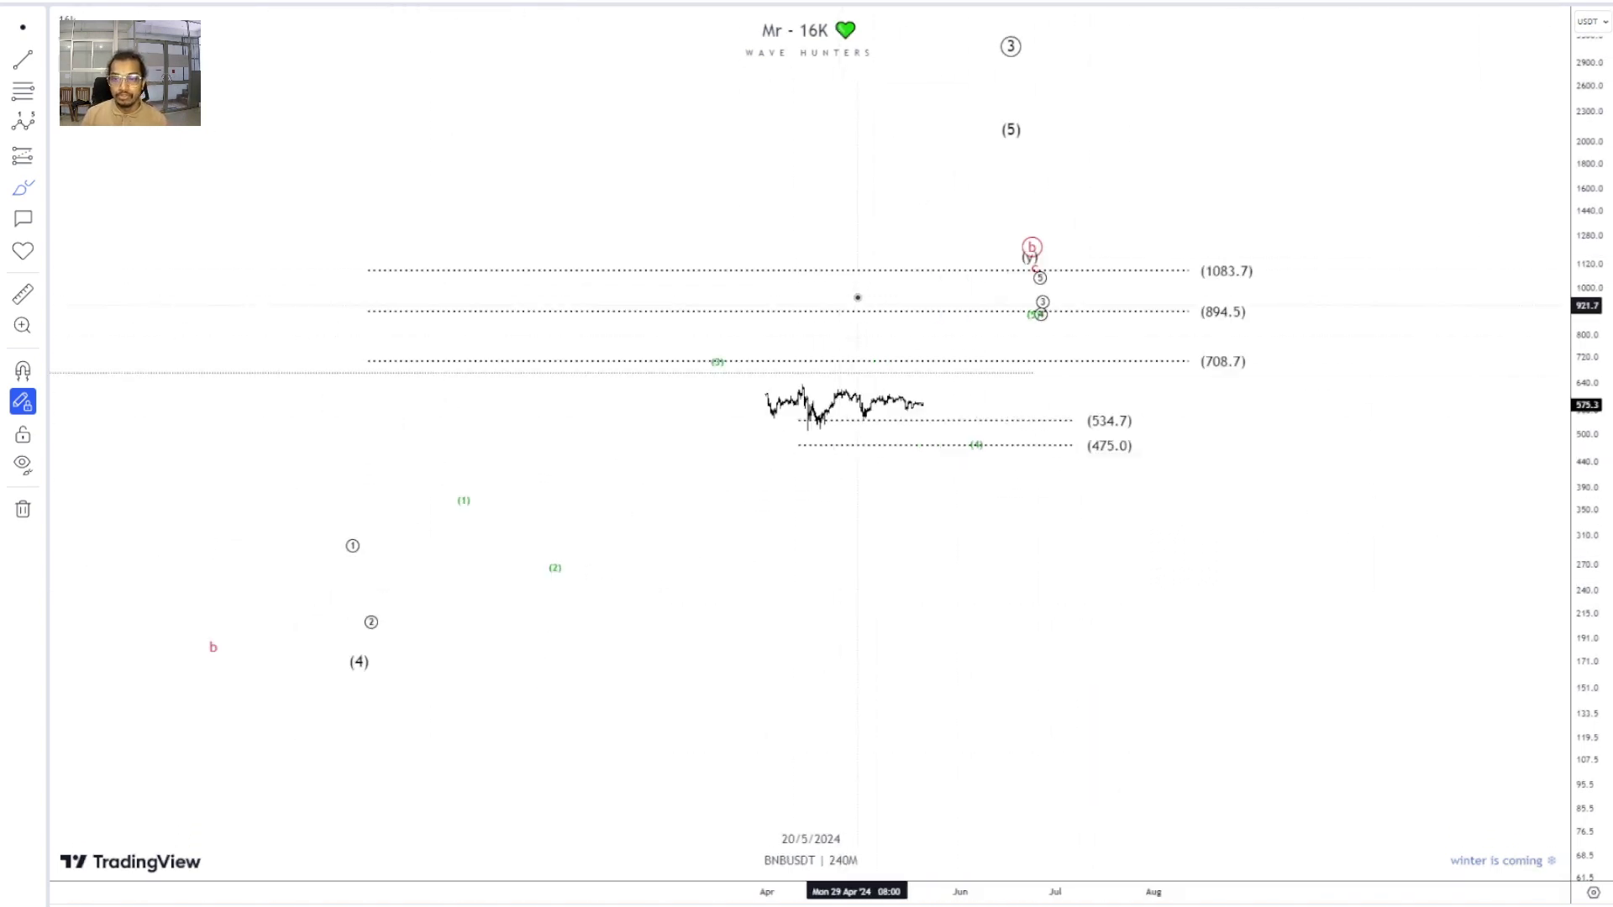
scroll(889, 241, "down", 5)
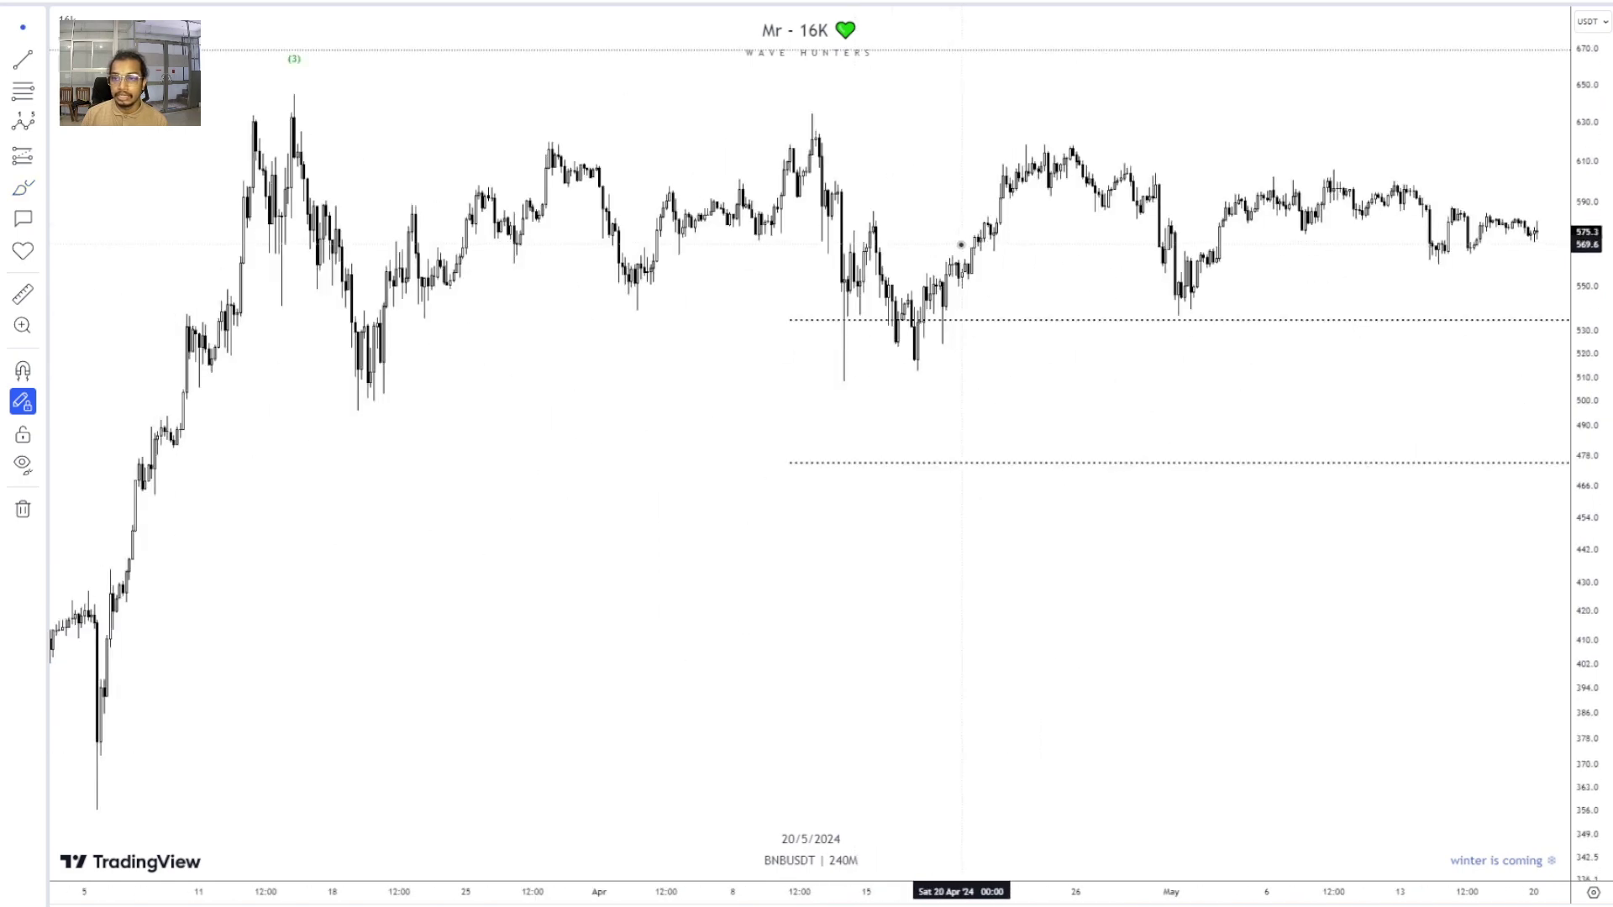
left_click_drag(1123, 436, 698, 536)
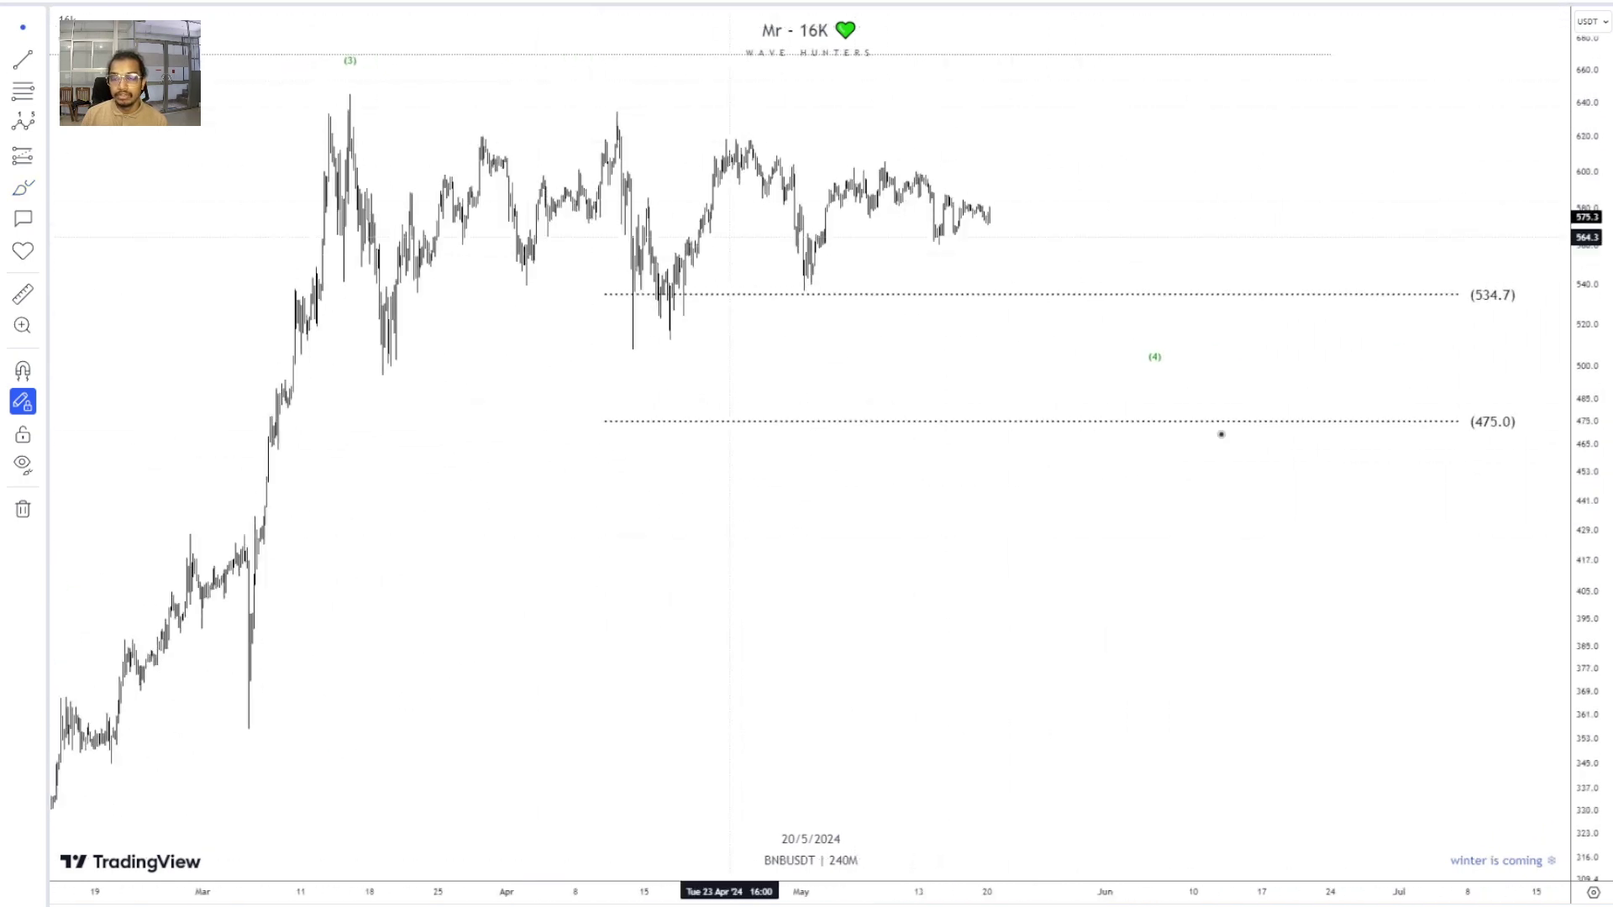
Stretch and zoom the view to show February–August with the 534.7 and 475.0 levels centred
left_click_drag(1590, 762, 1328, 802)
scroll(1159, 532, "up", 2)
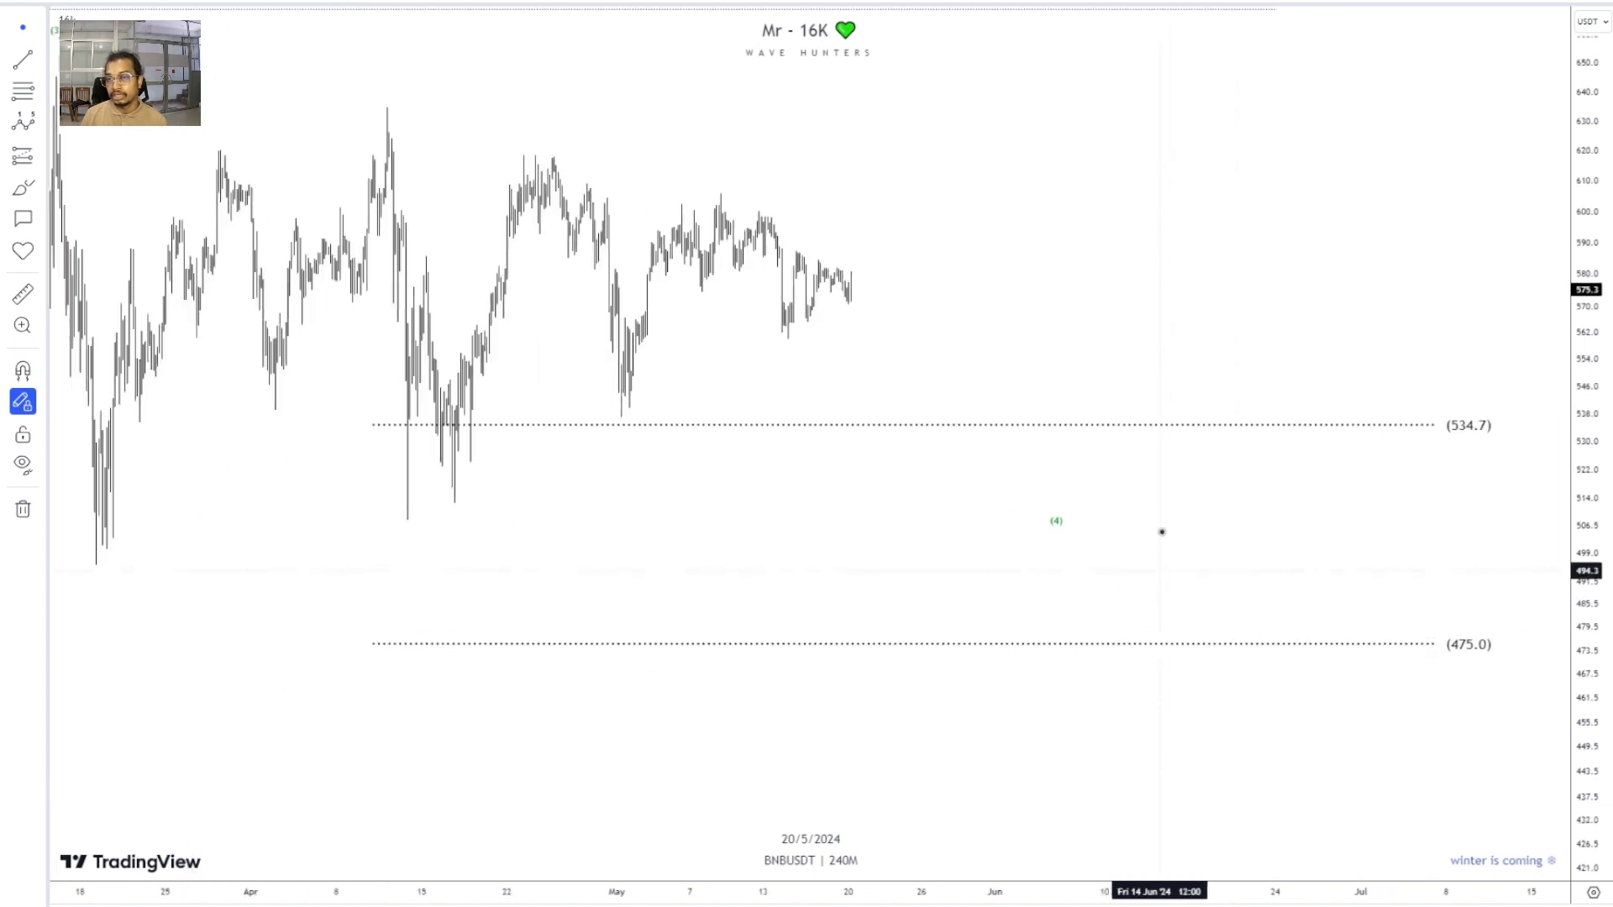
left_click_drag(1159, 533, 1350, 475)
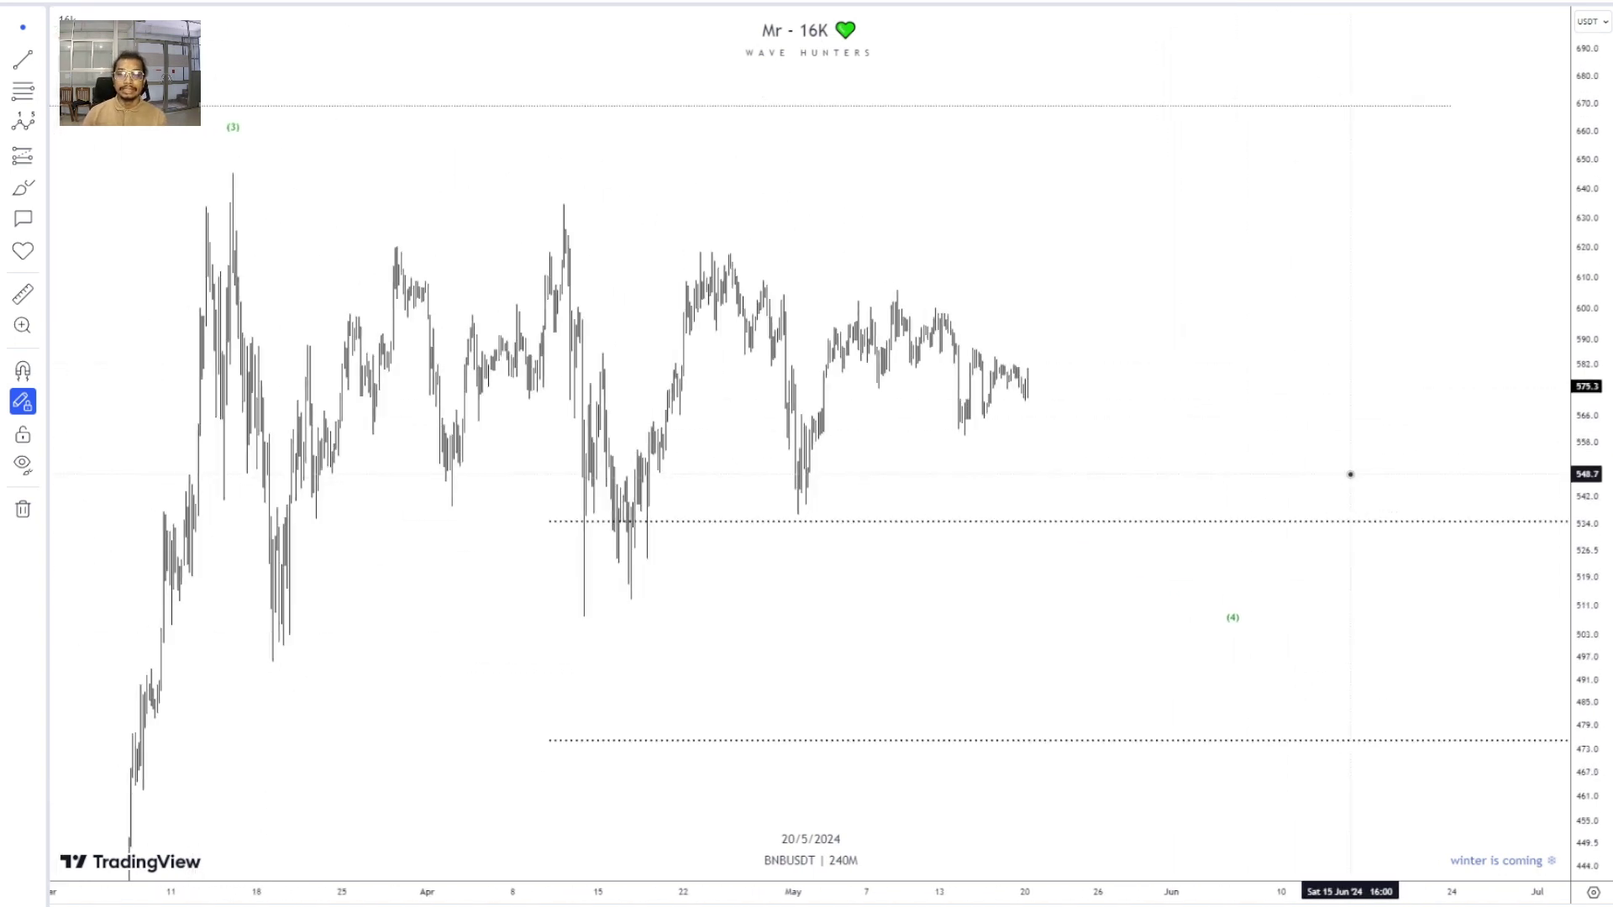
scroll(1299, 540, "left", 5)
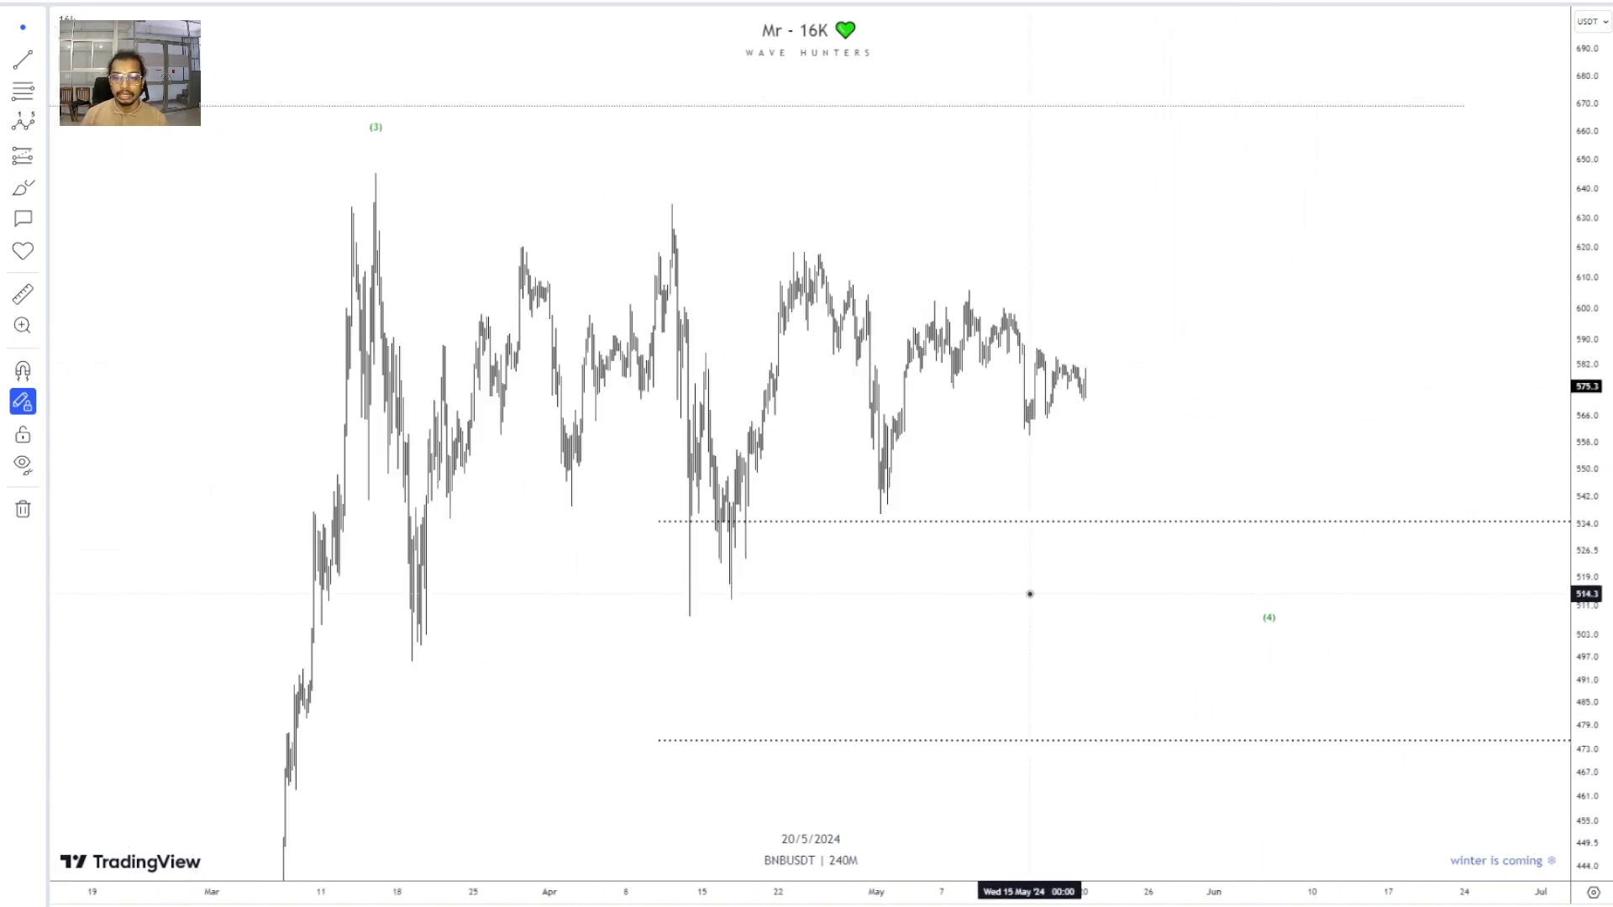
scroll(635, 583, "left", 5)
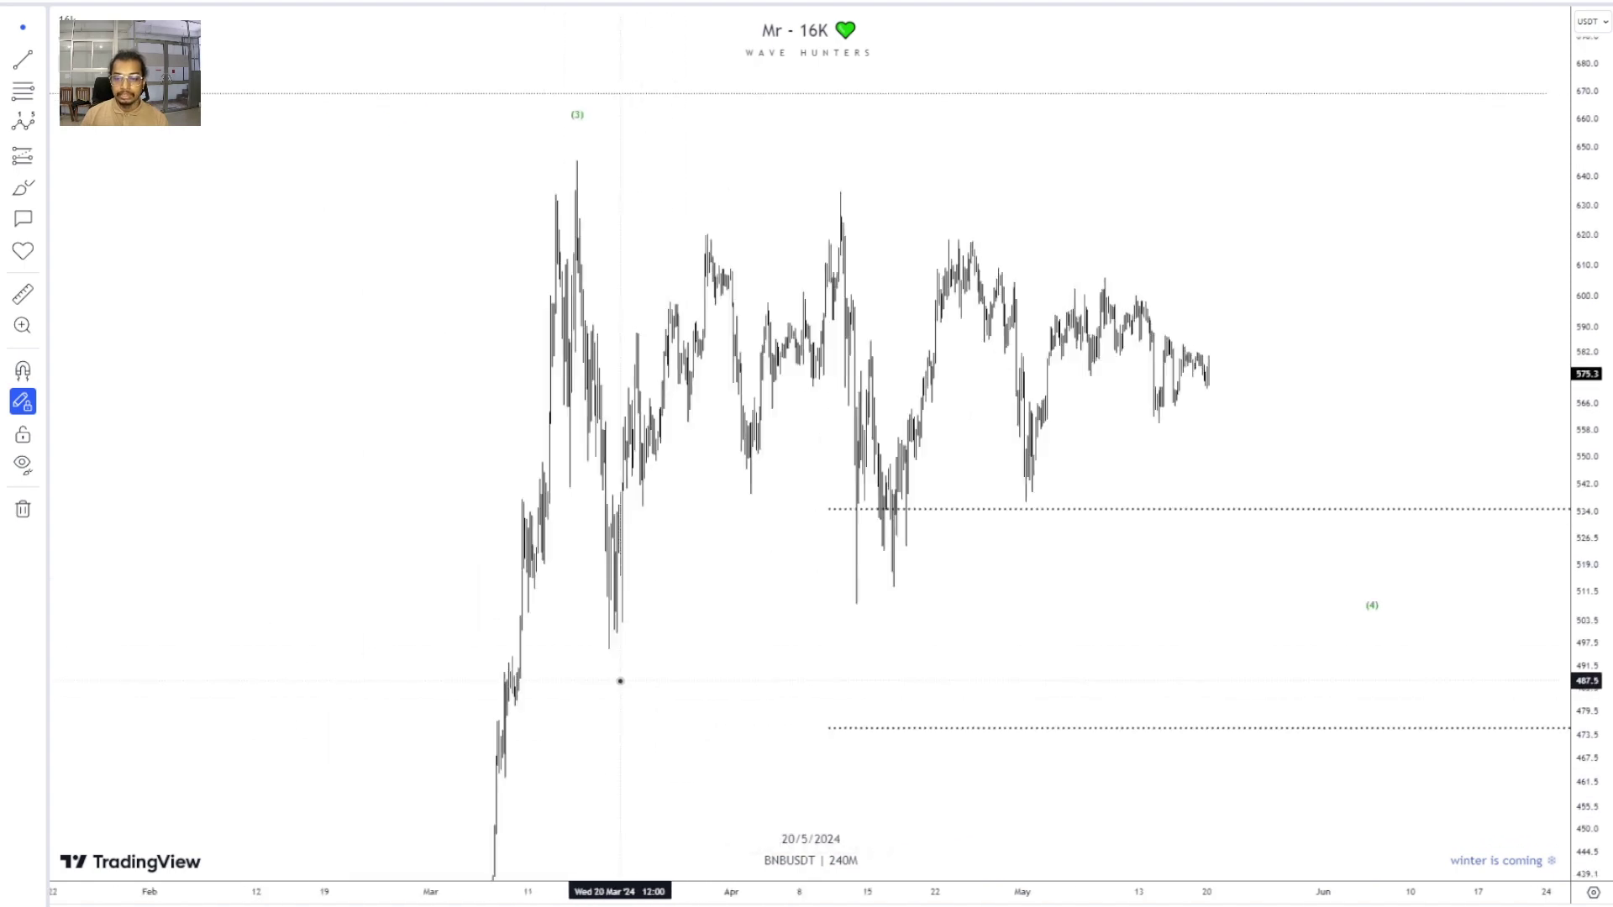
scroll(1170, 669, "right", 5)
scroll(1123, 309, "down", 2)
scroll(1123, 310, "right", 2)
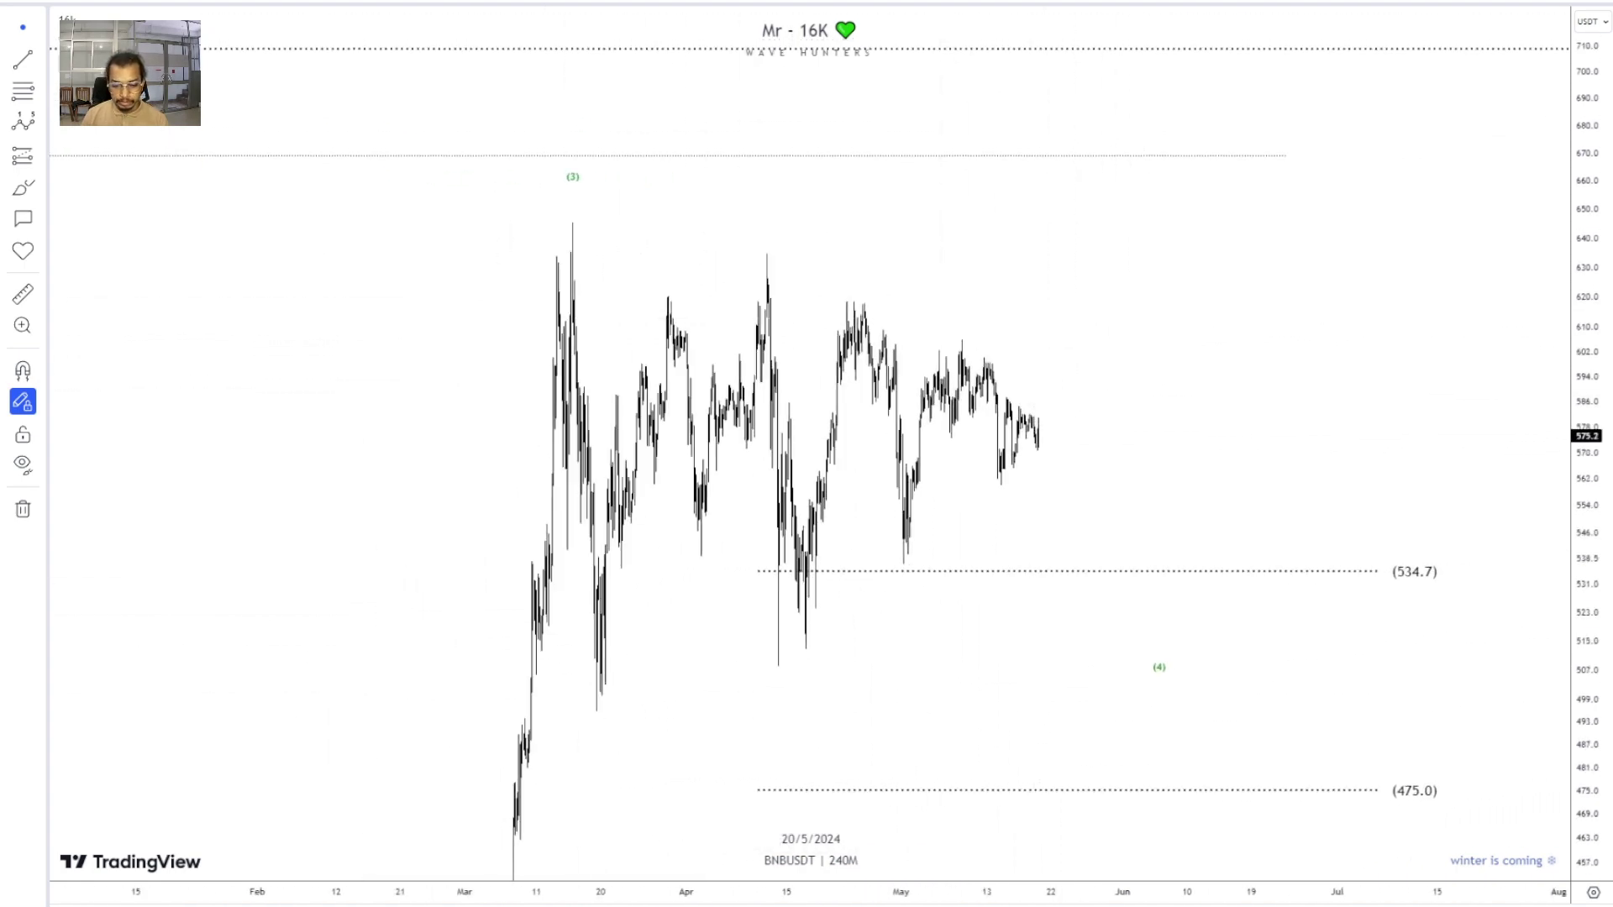
Label triangle points 0, a, b, c, d, e on the March–April swings after the (3) peak
left_click(574, 210)
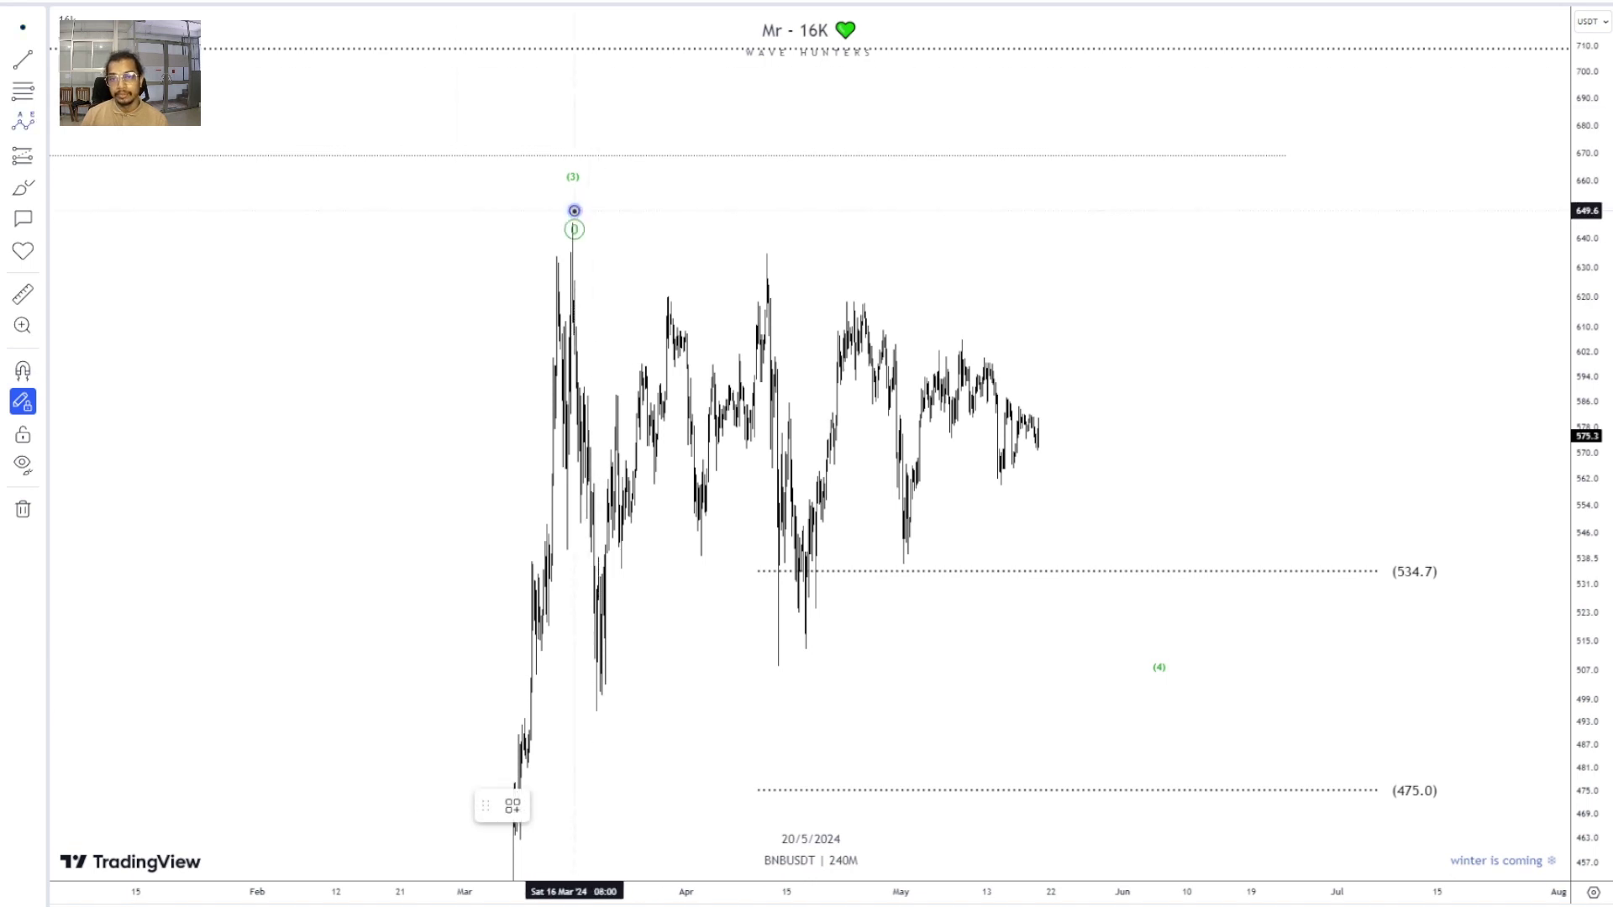
left_click(592, 708)
left_click(758, 241)
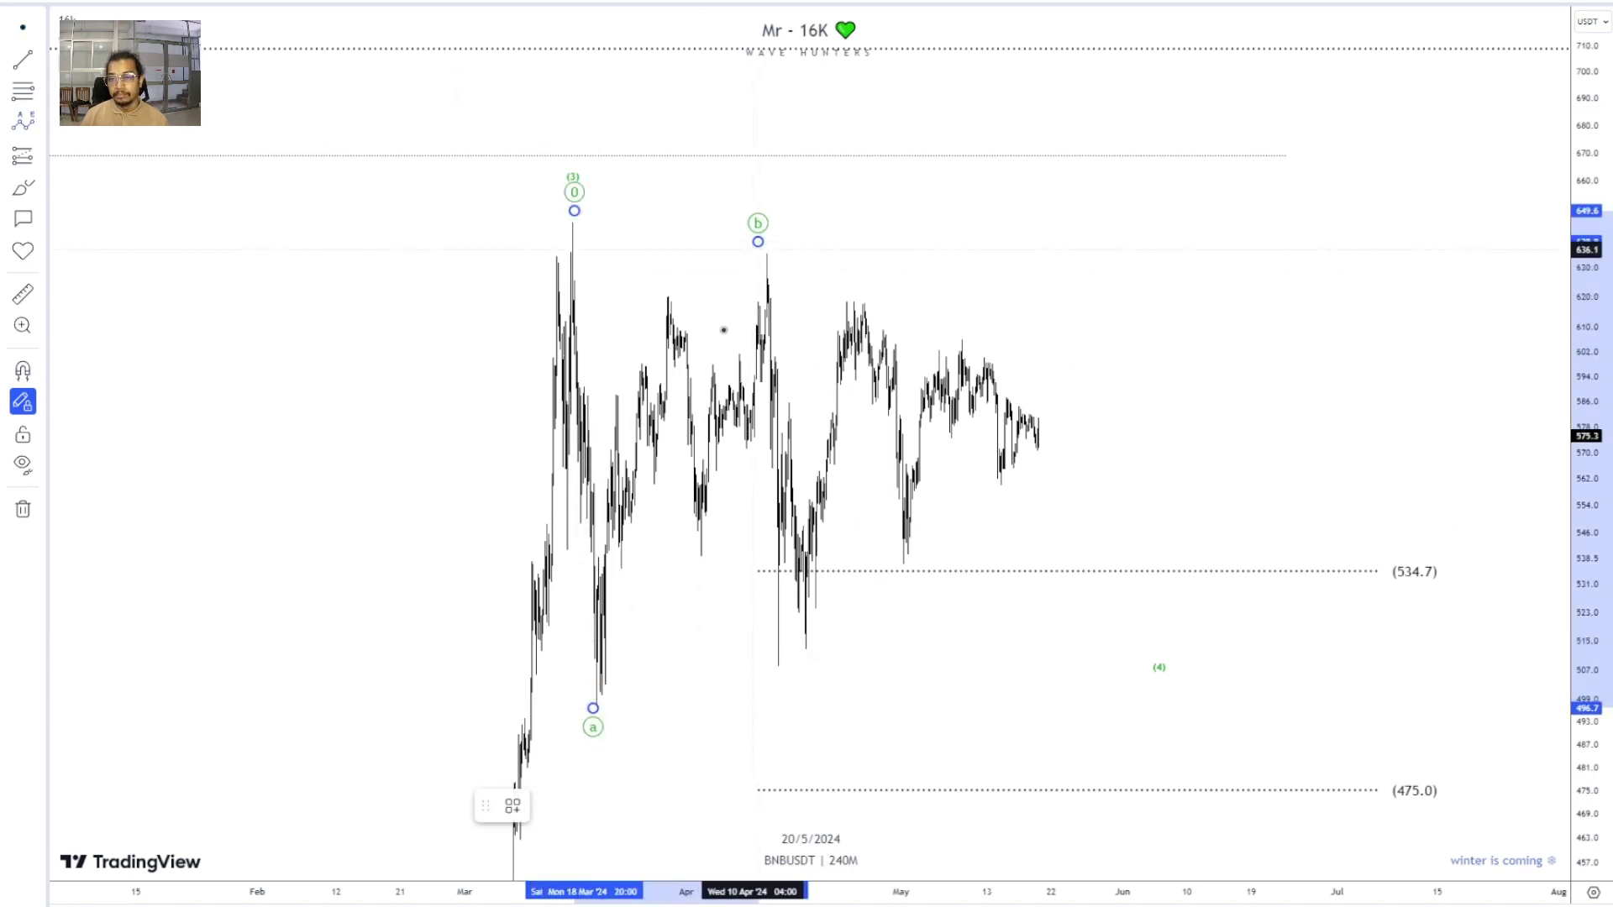
left_click(802, 654)
left_click(873, 303)
left_click(905, 575)
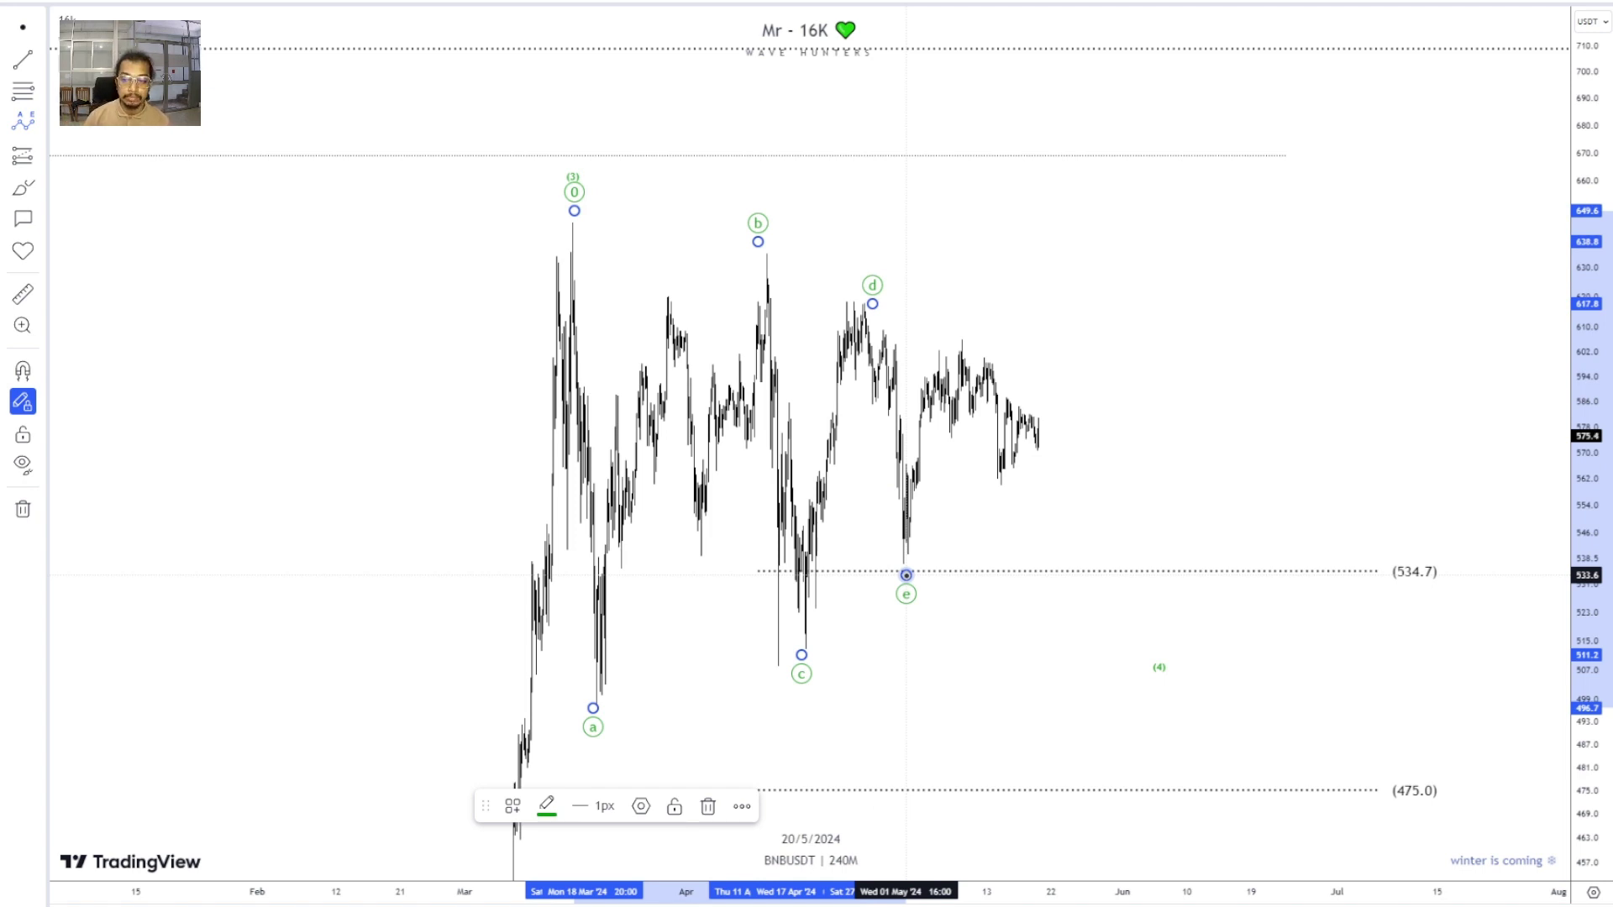
Reposition the (4) target and sketch green curves along the a–e lows and the highs from b
scroll(1152, 414, "up", 1)
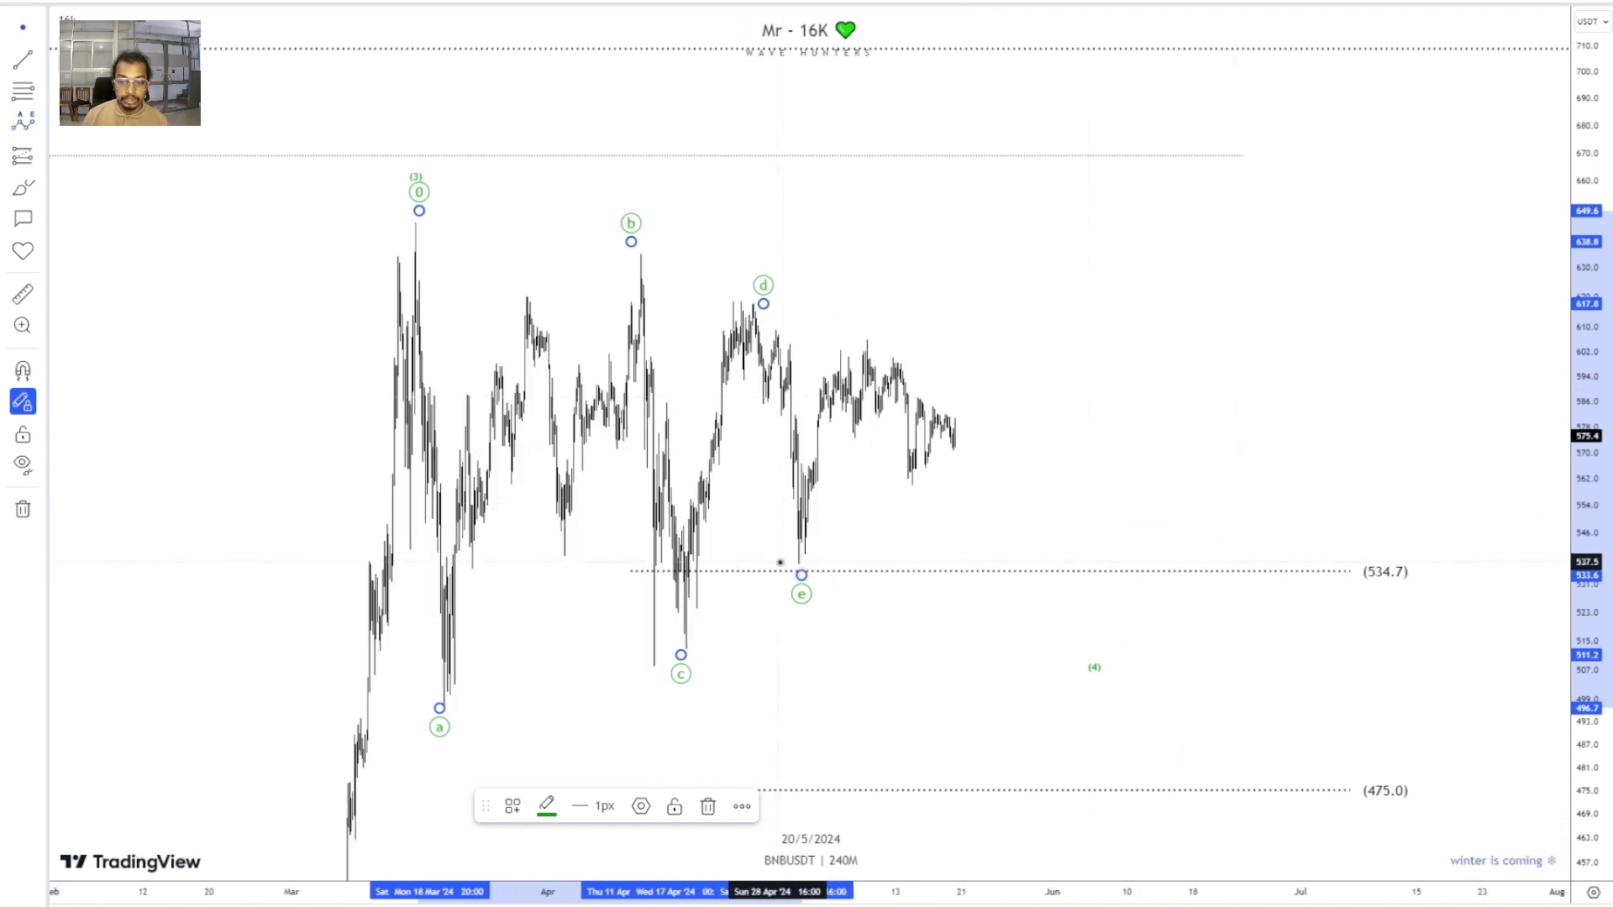
mouse_move(1091, 663)
left_mouse_down()
mouse_move(867, 657)
mouse_move(767, 606)
mouse_move(799, 644)
left_mouse_up()
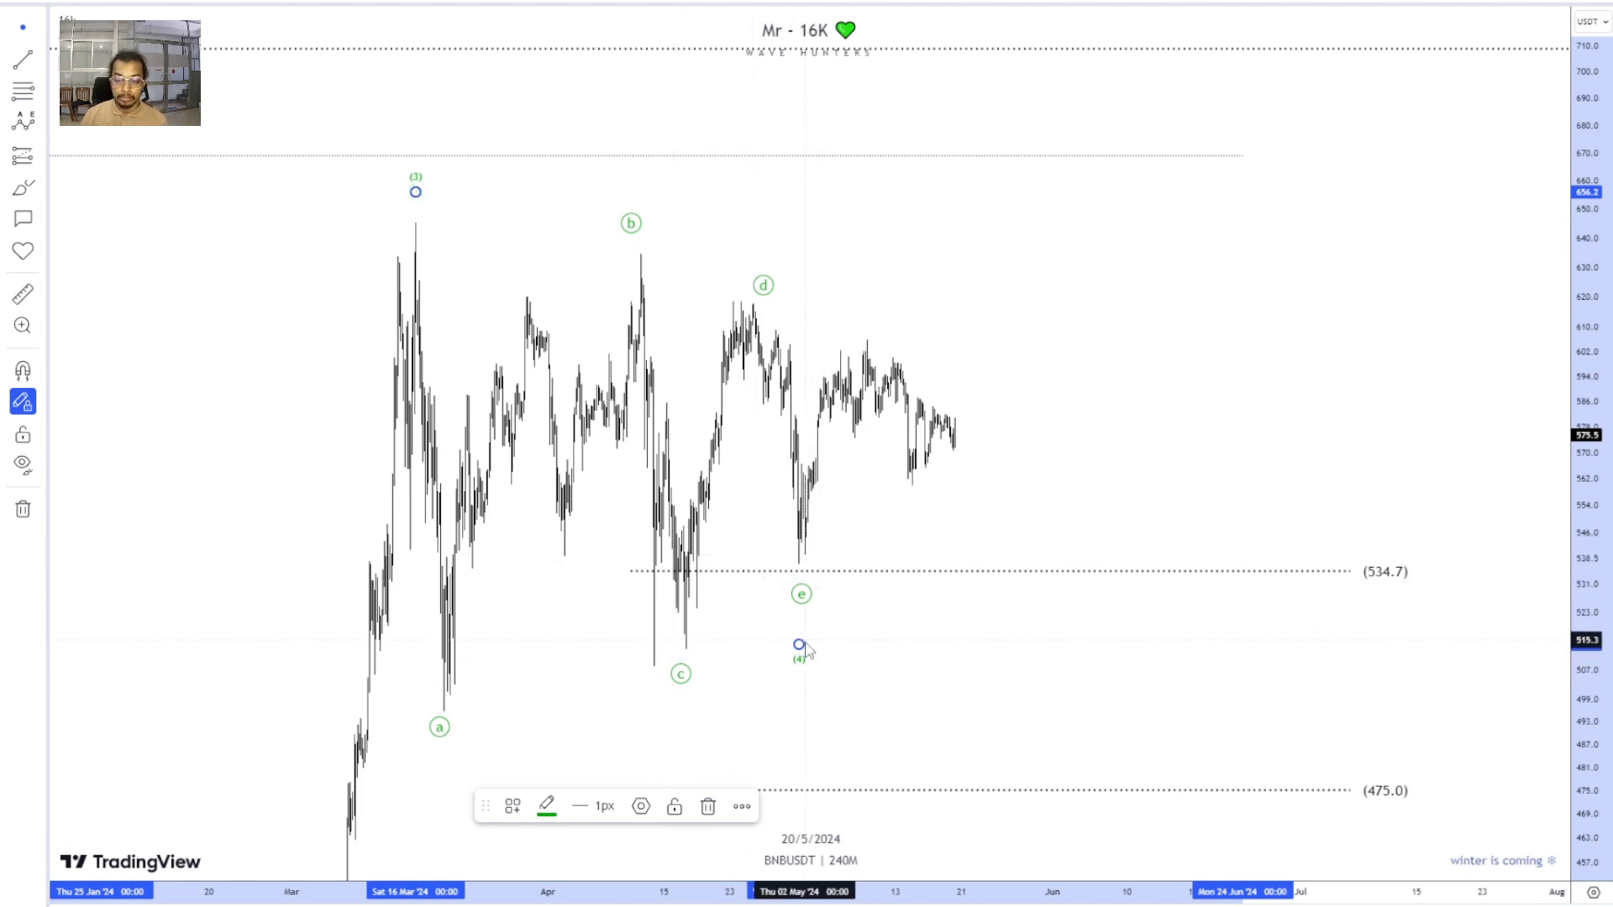
left_click_drag(800, 647, 1131, 684)
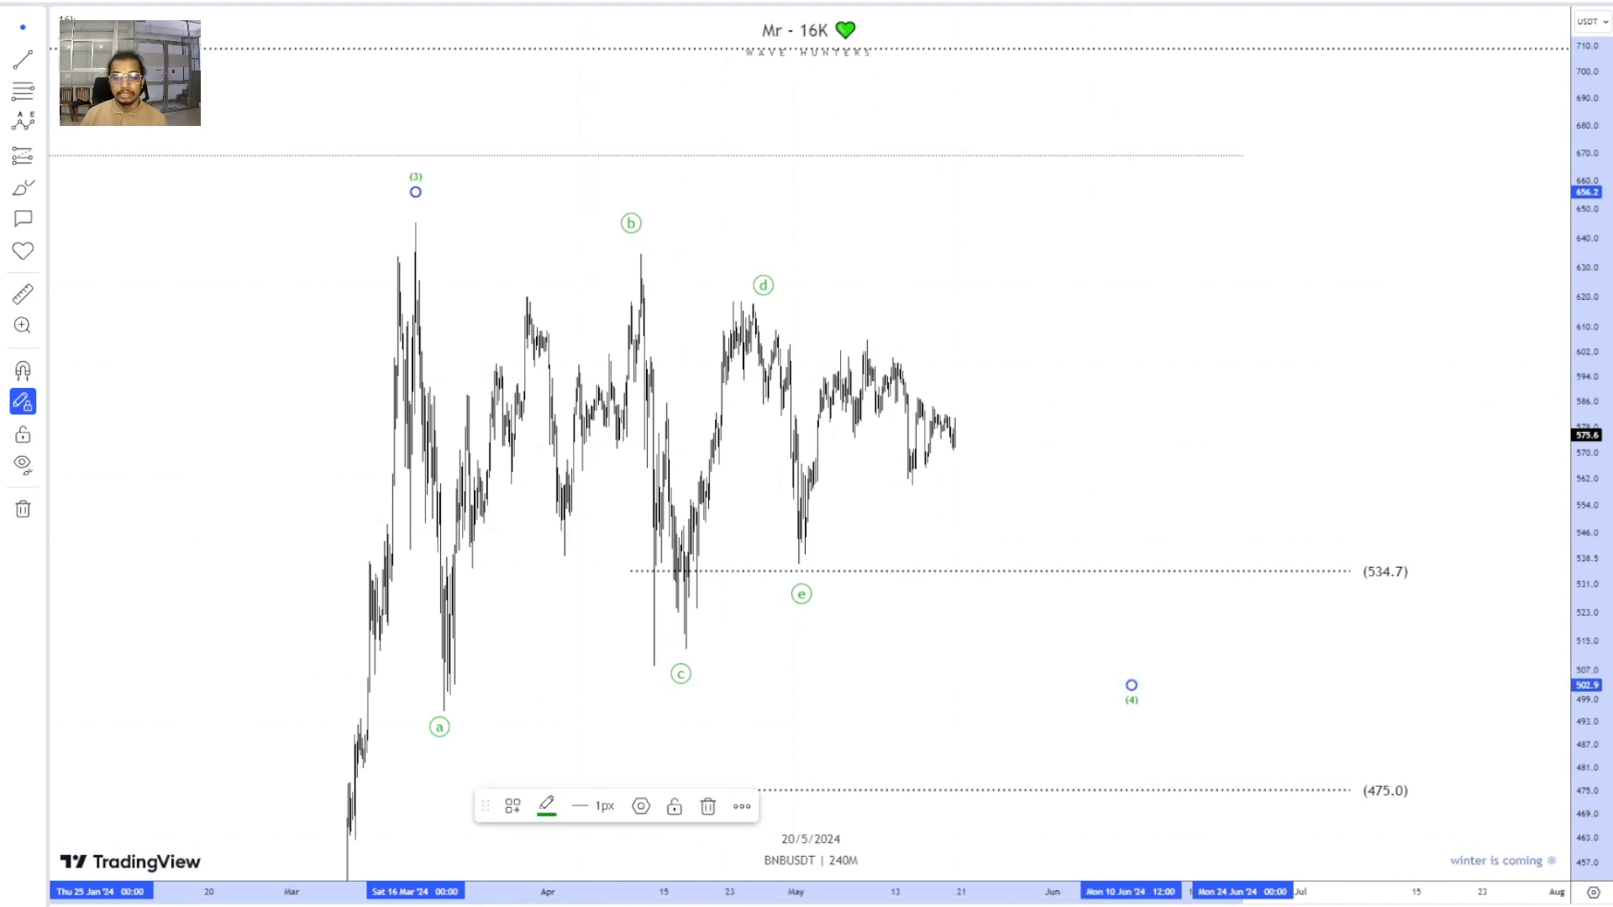
left_click_drag(446, 704, 809, 540)
left_click_drag(641, 254, 954, 427)
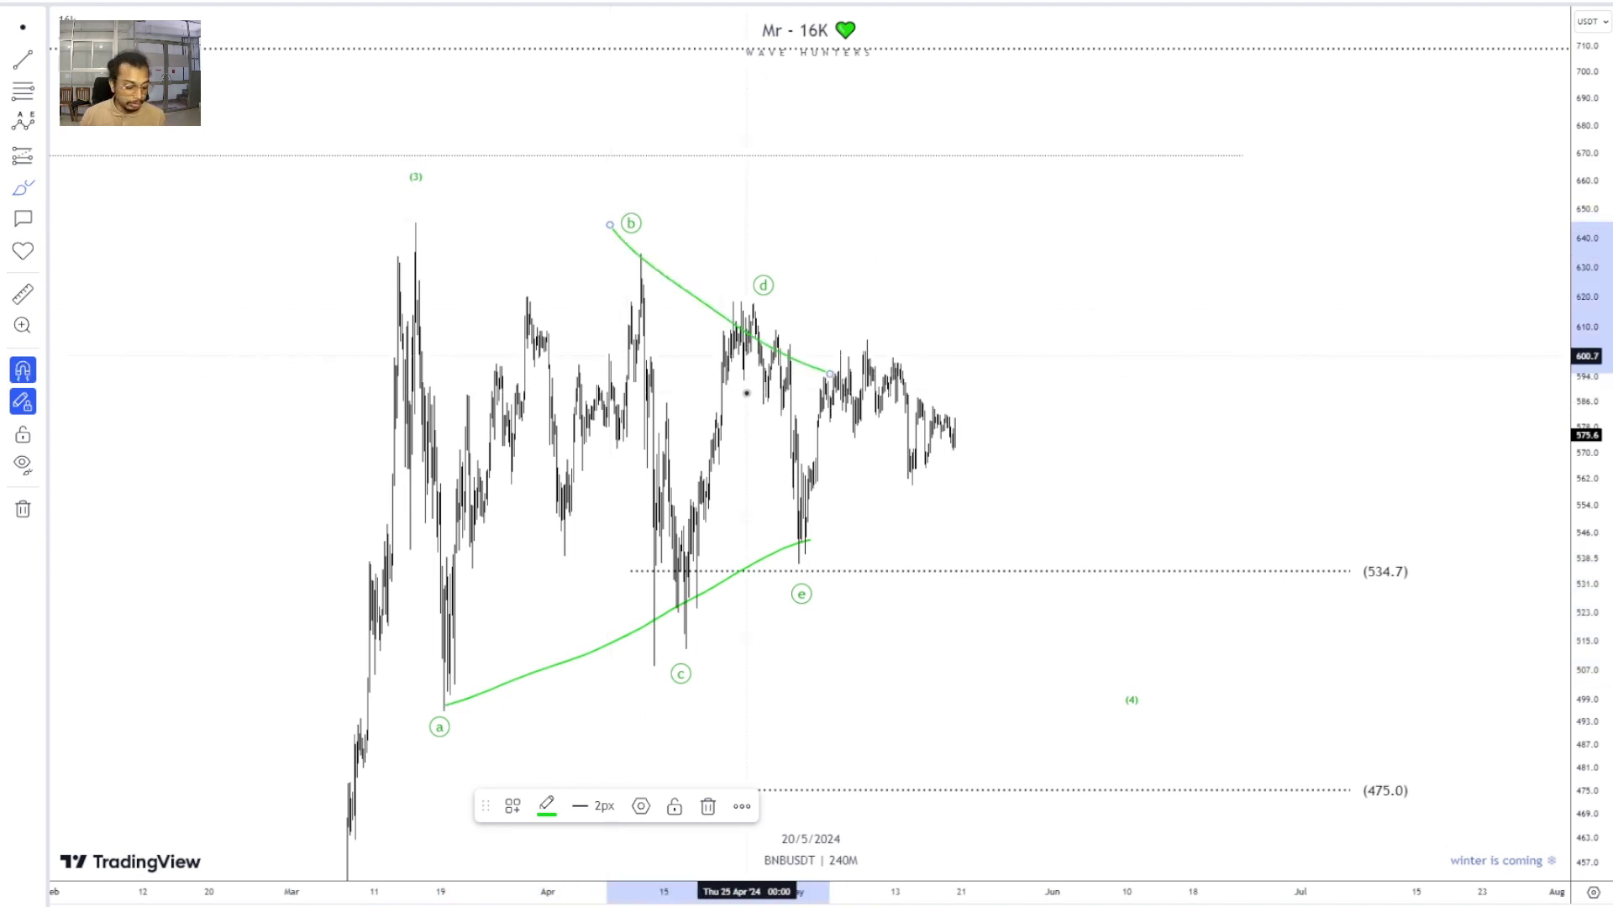
Undo the two green curves, delete the a–e triangle count, and reset the chart view
key("ctrl+z")
key("ctrl+z")
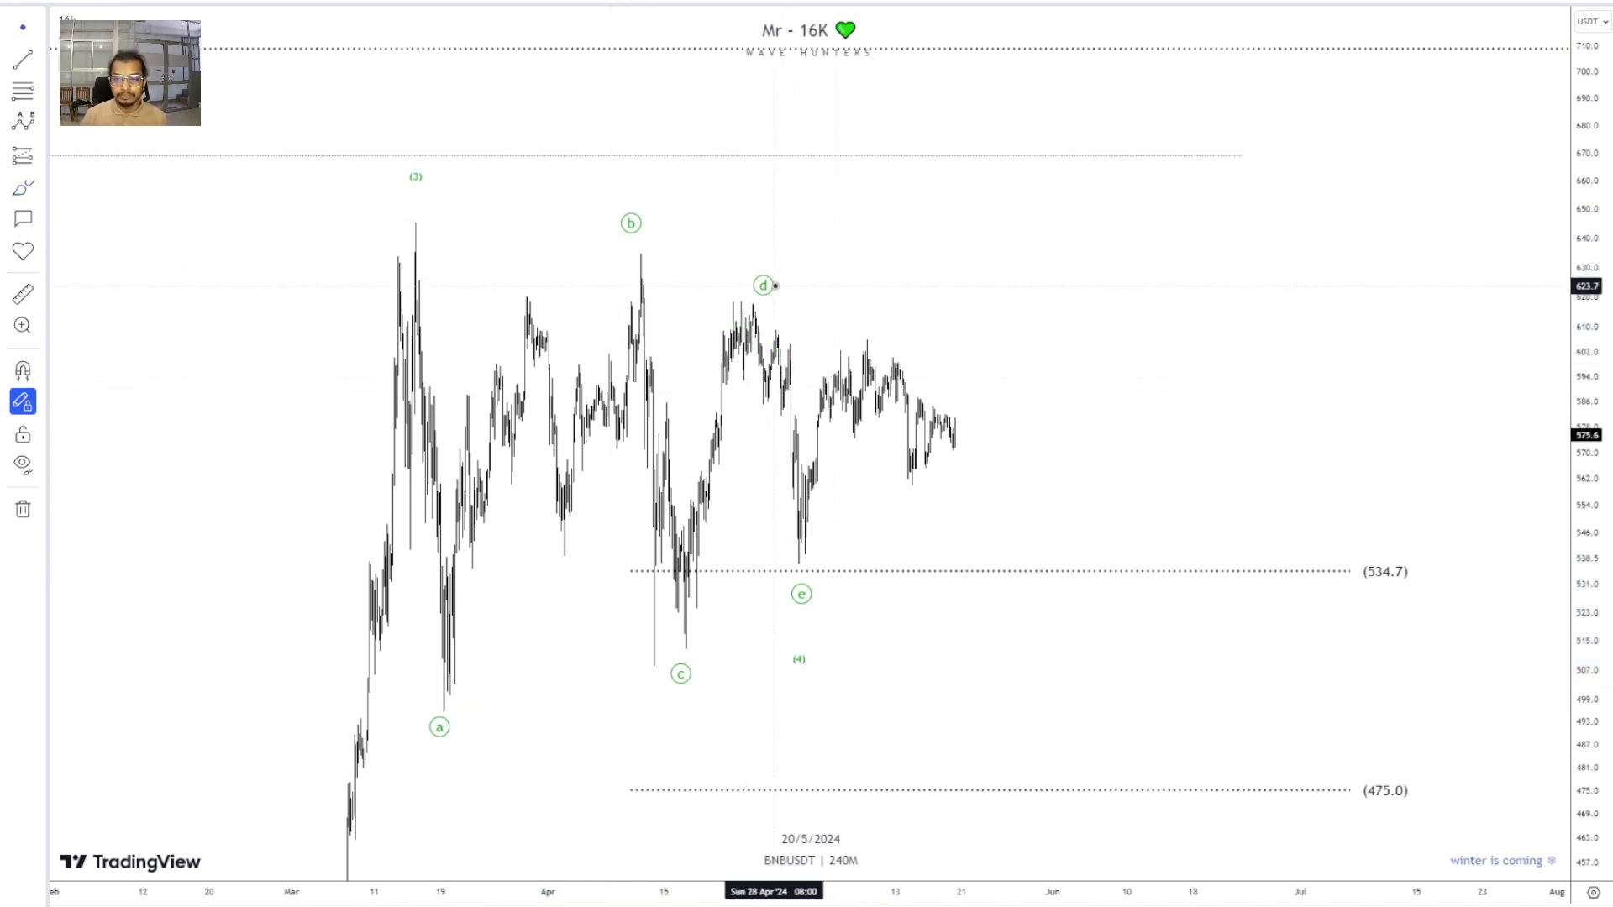
left_click(771, 289)
key("Delete")
right_click(263, 541)
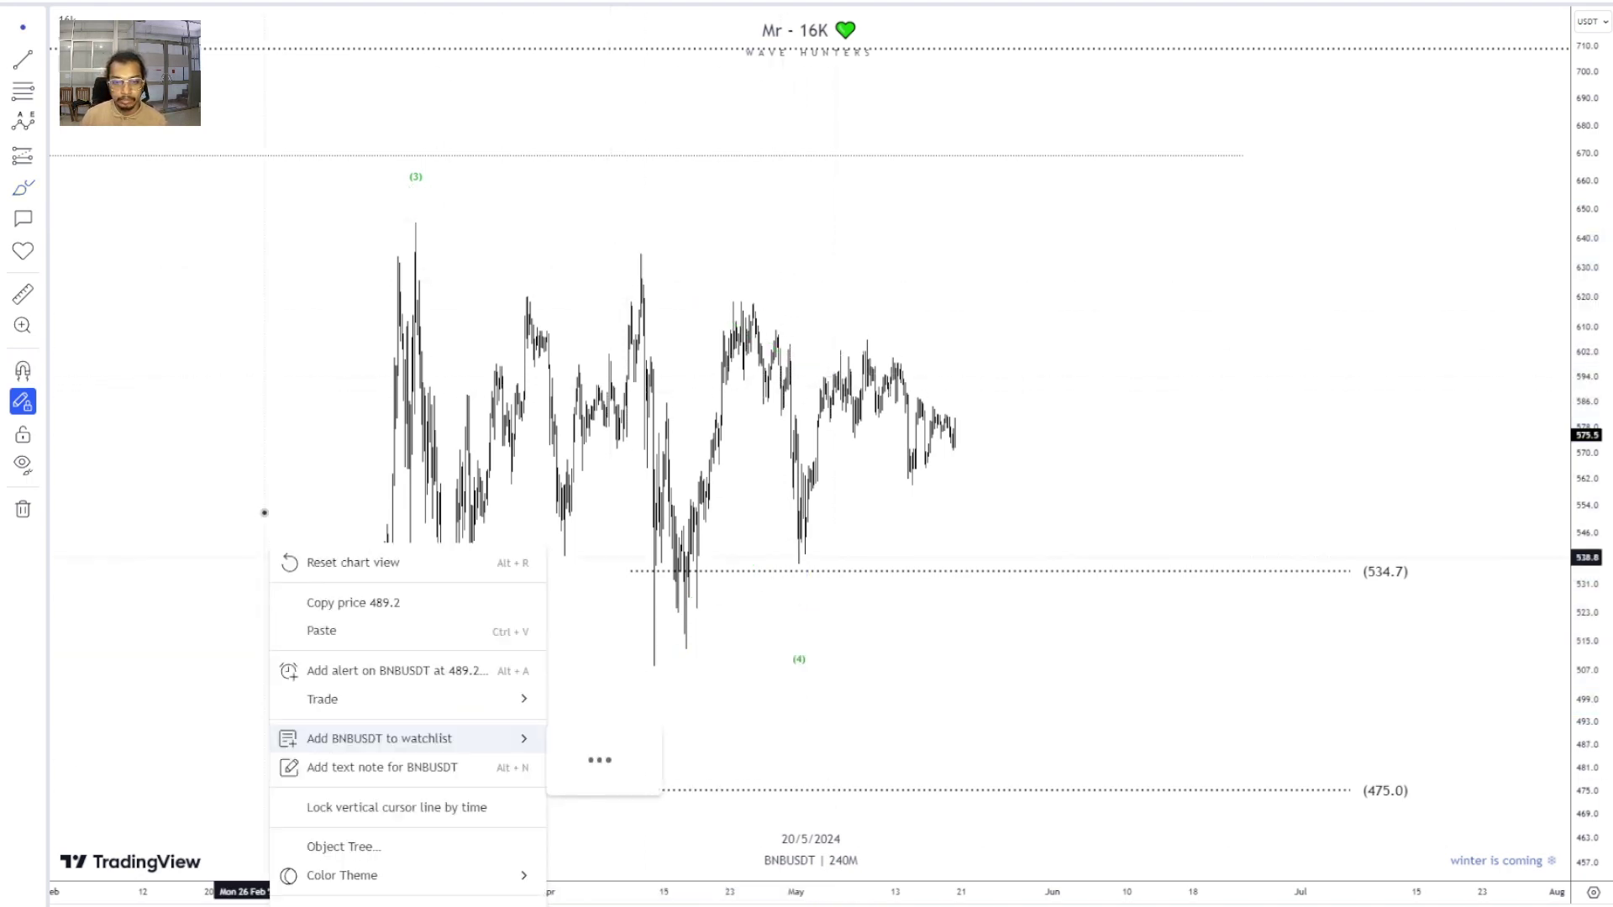
left_click(336, 561)
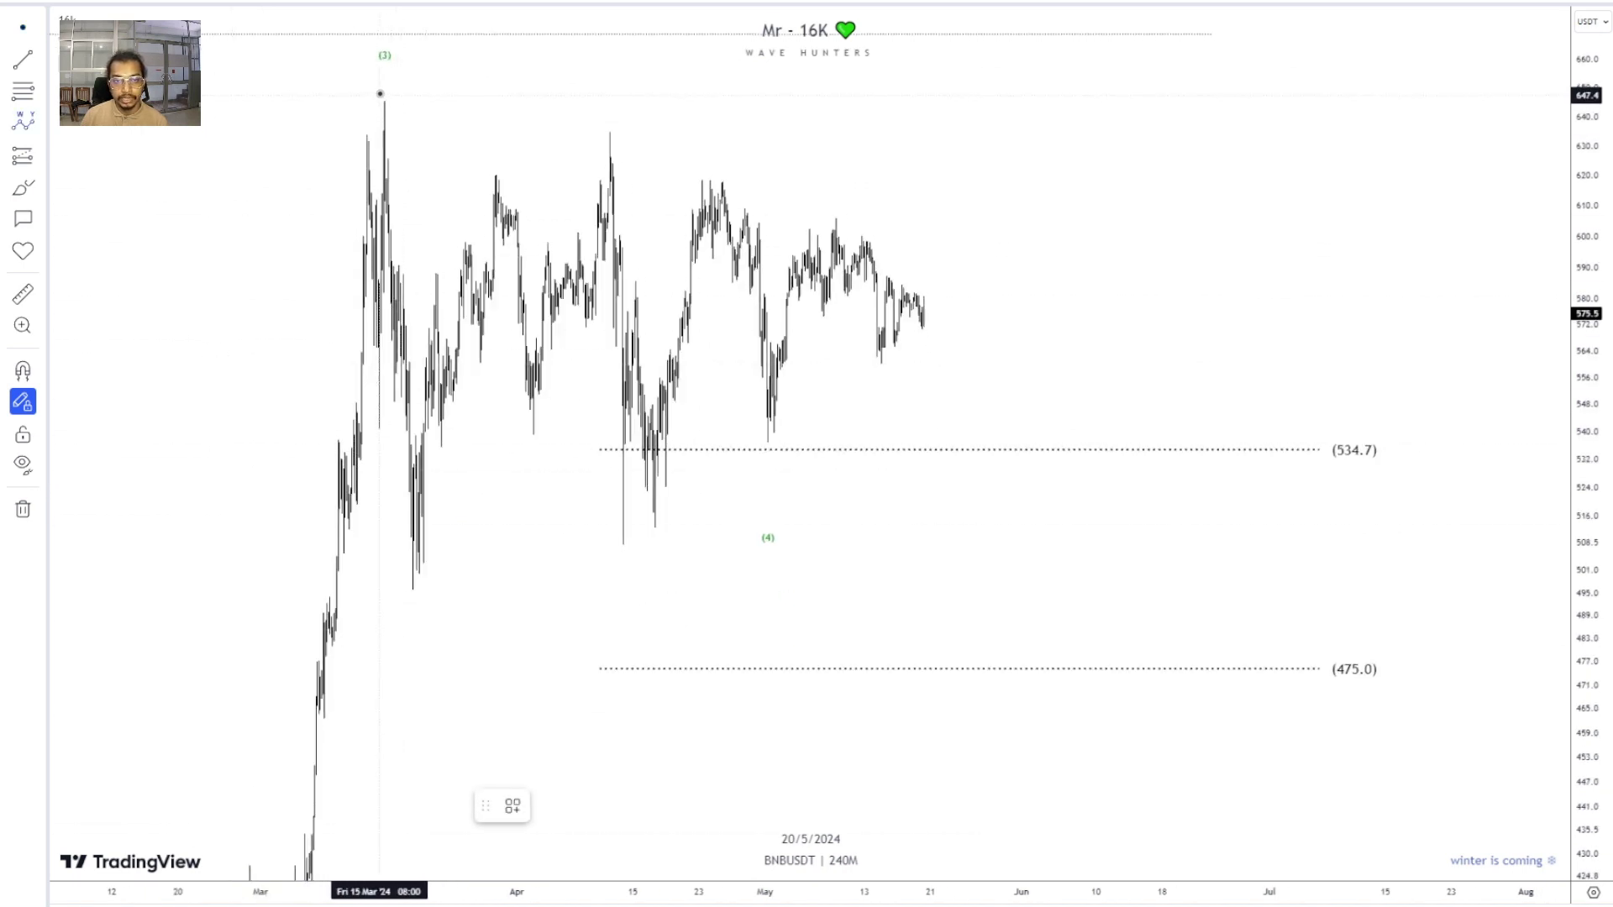
Place (0), (w), (x), (y) at the March peak, March low, May high and below the triangle; drop (4) under (y)
left_click(381, 93)
left_click(409, 593)
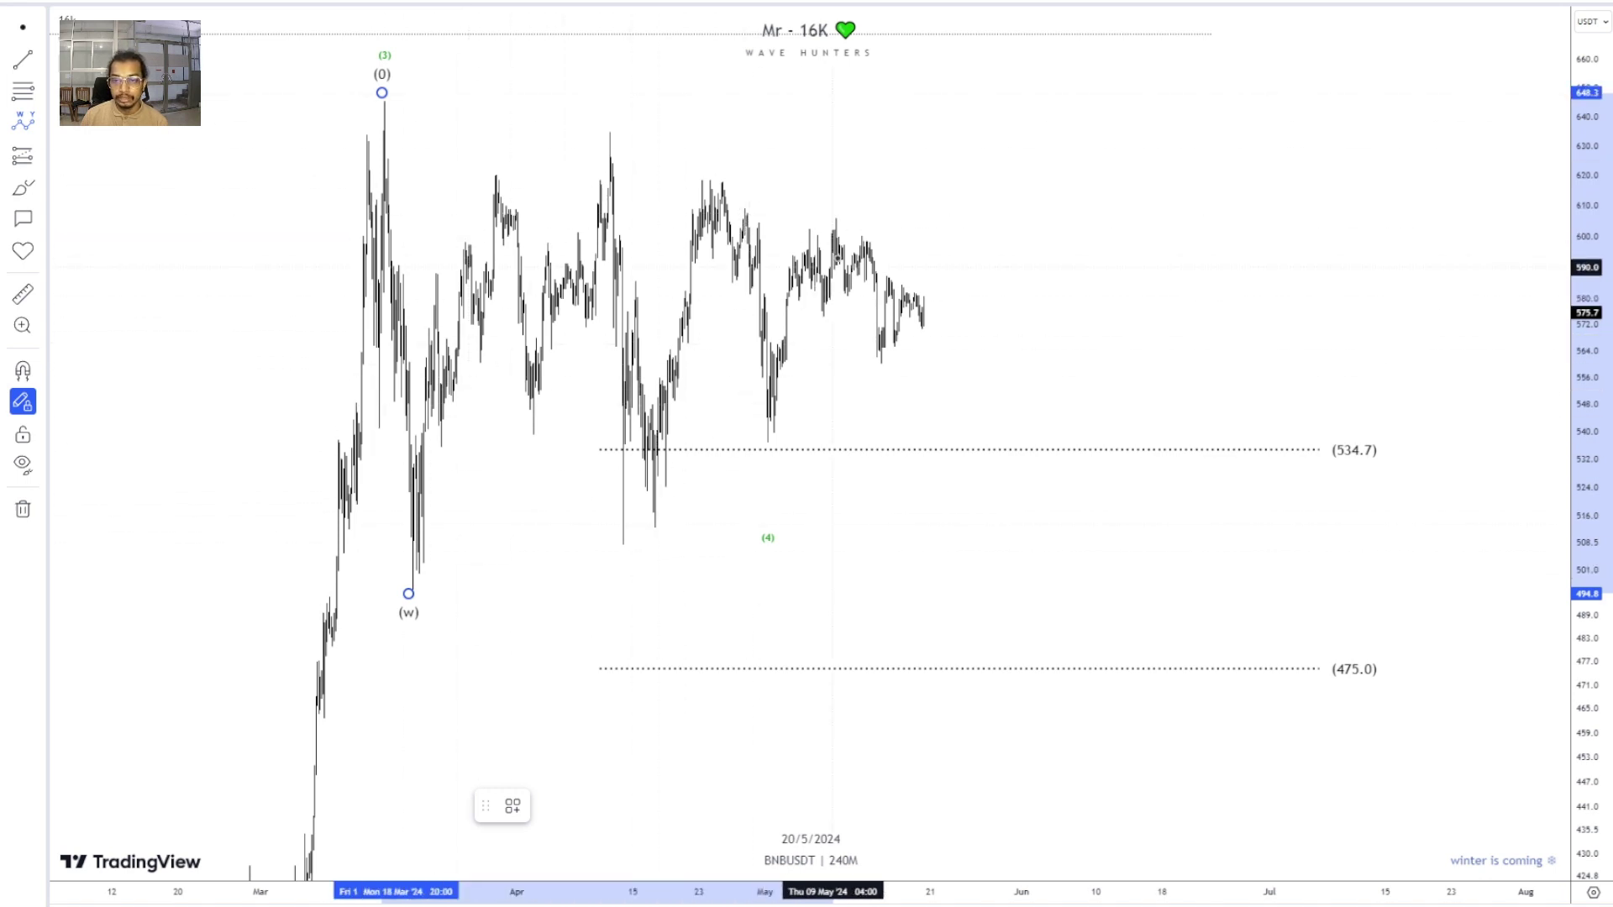
left_click(840, 200)
left_click(1048, 549)
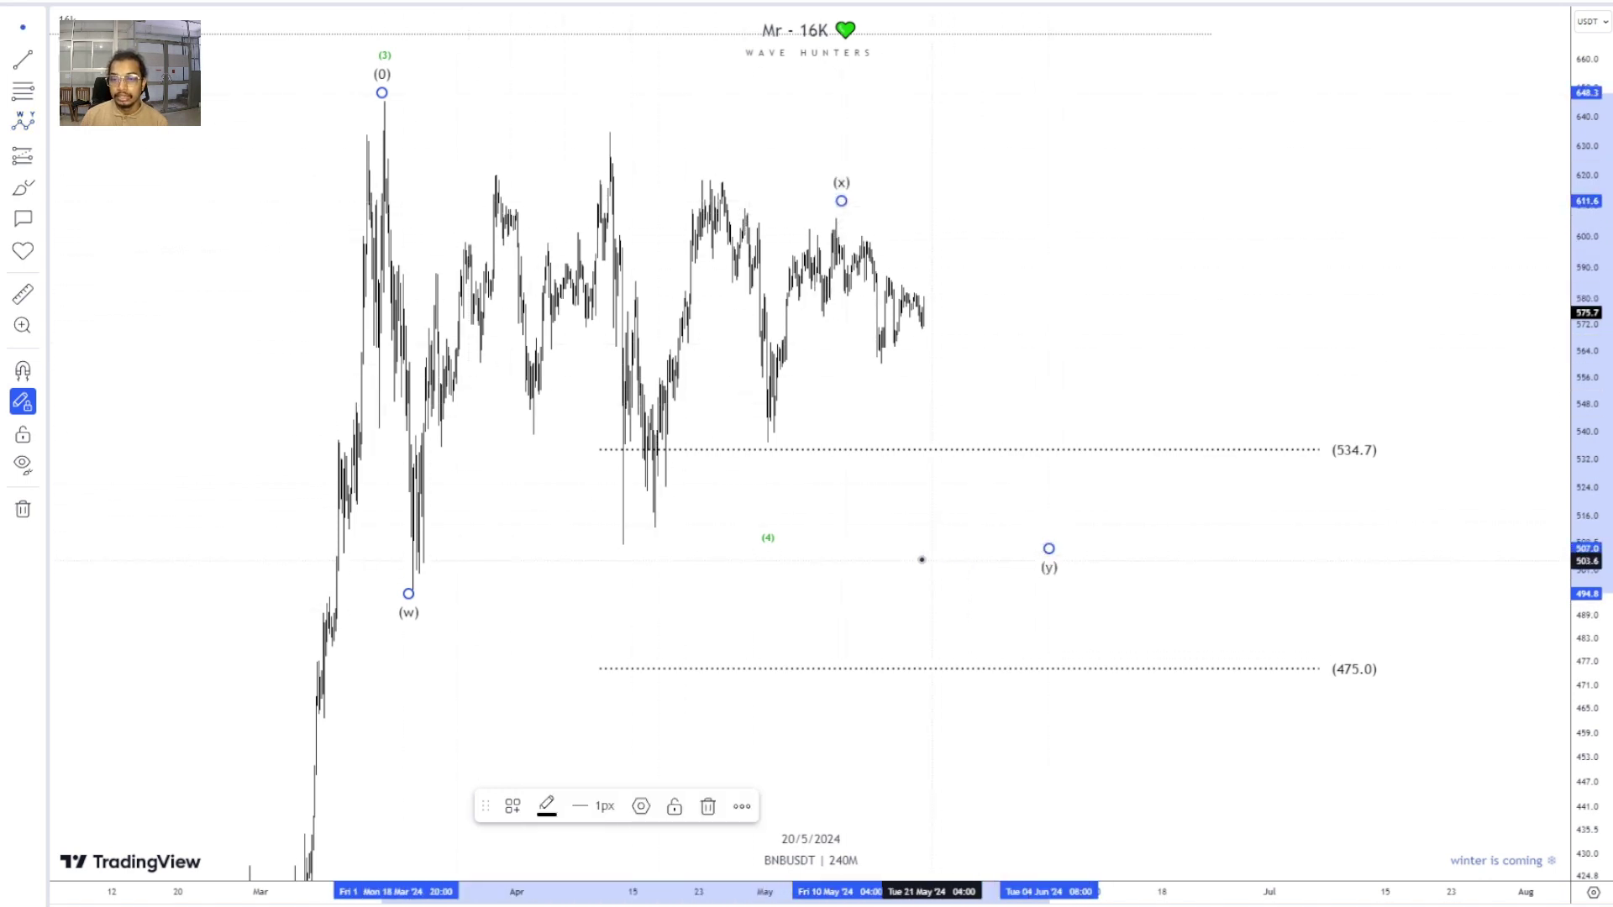
left_click_drag(757, 548, 1048, 601)
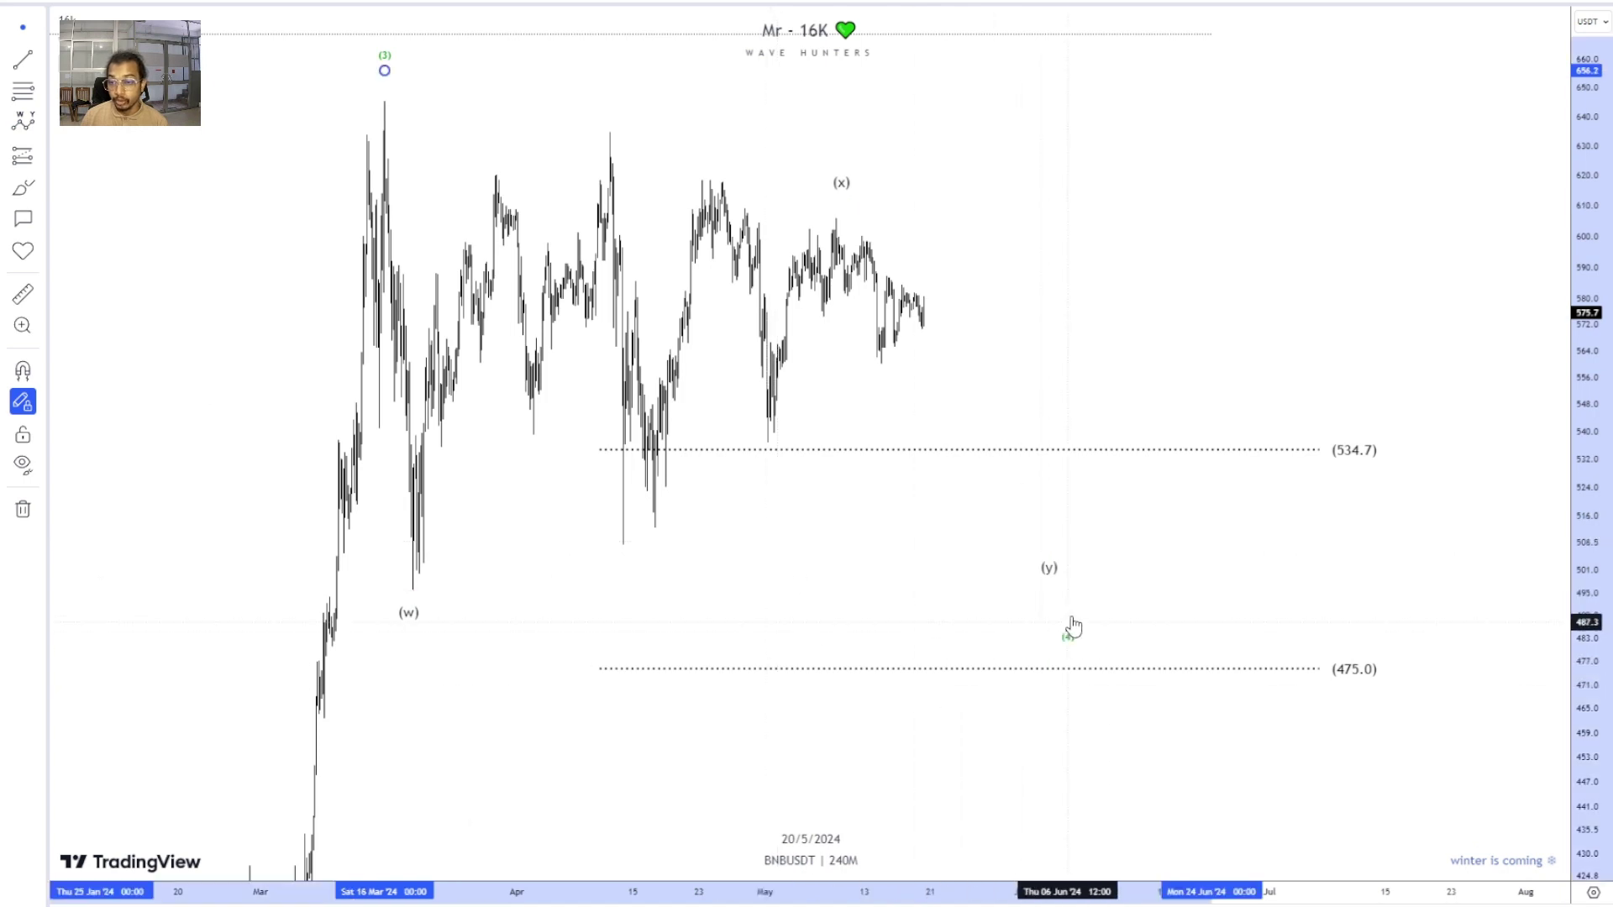
scroll(453, 694, "up", 2)
Draw a solid pink trendline across the April–May highs and a second along the rising lows
left_click_drag(428, 702, 472, 798)
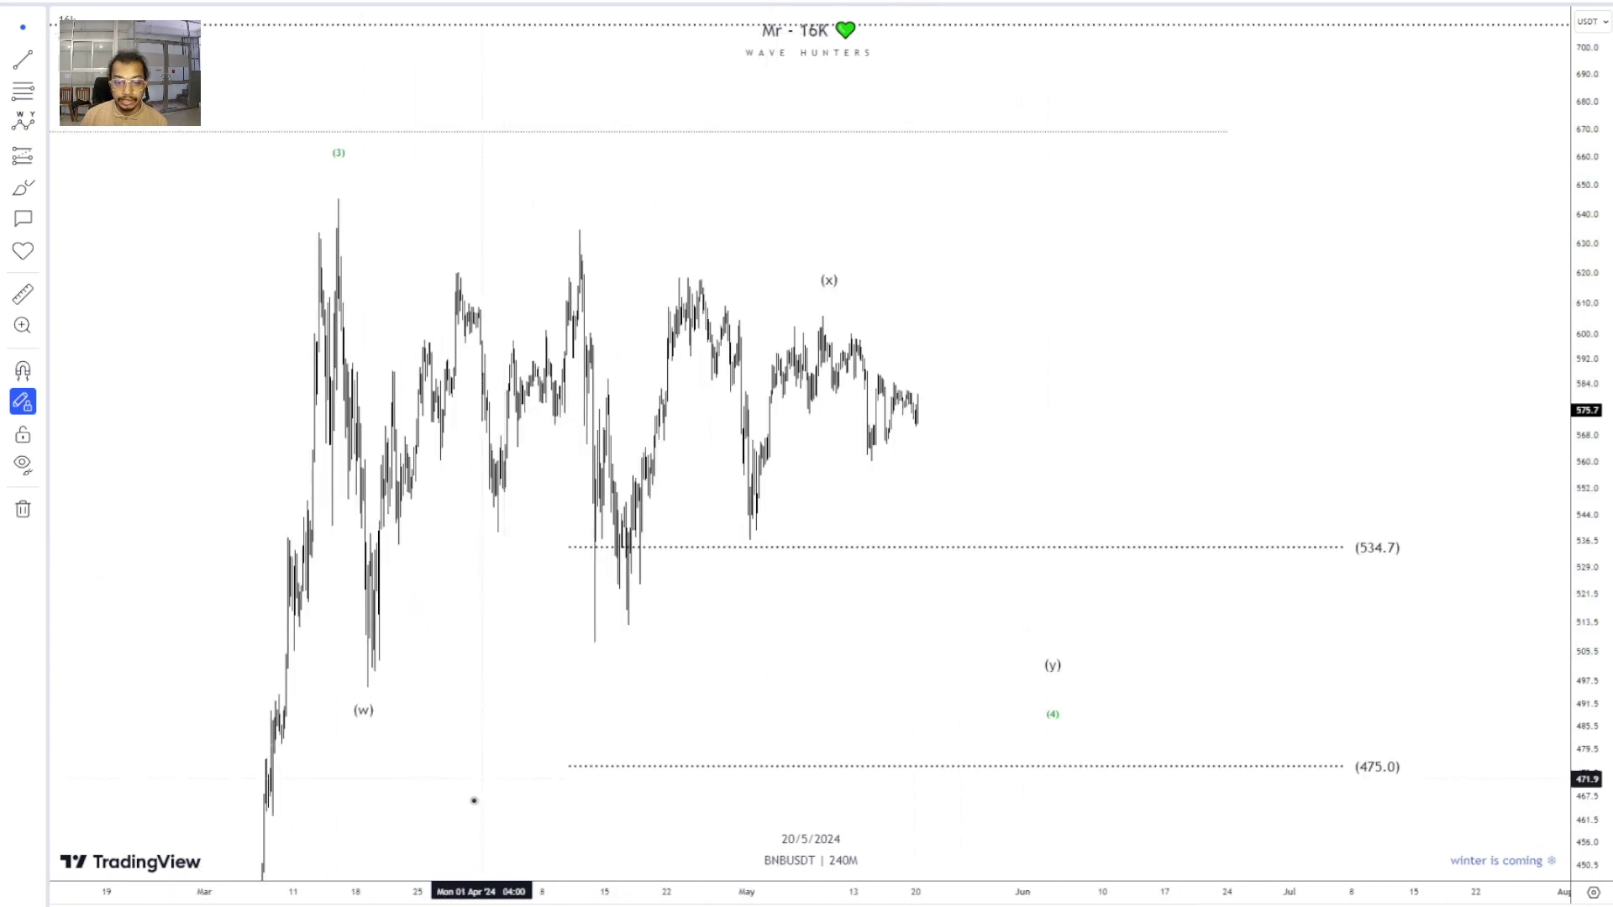
key("alt+t")
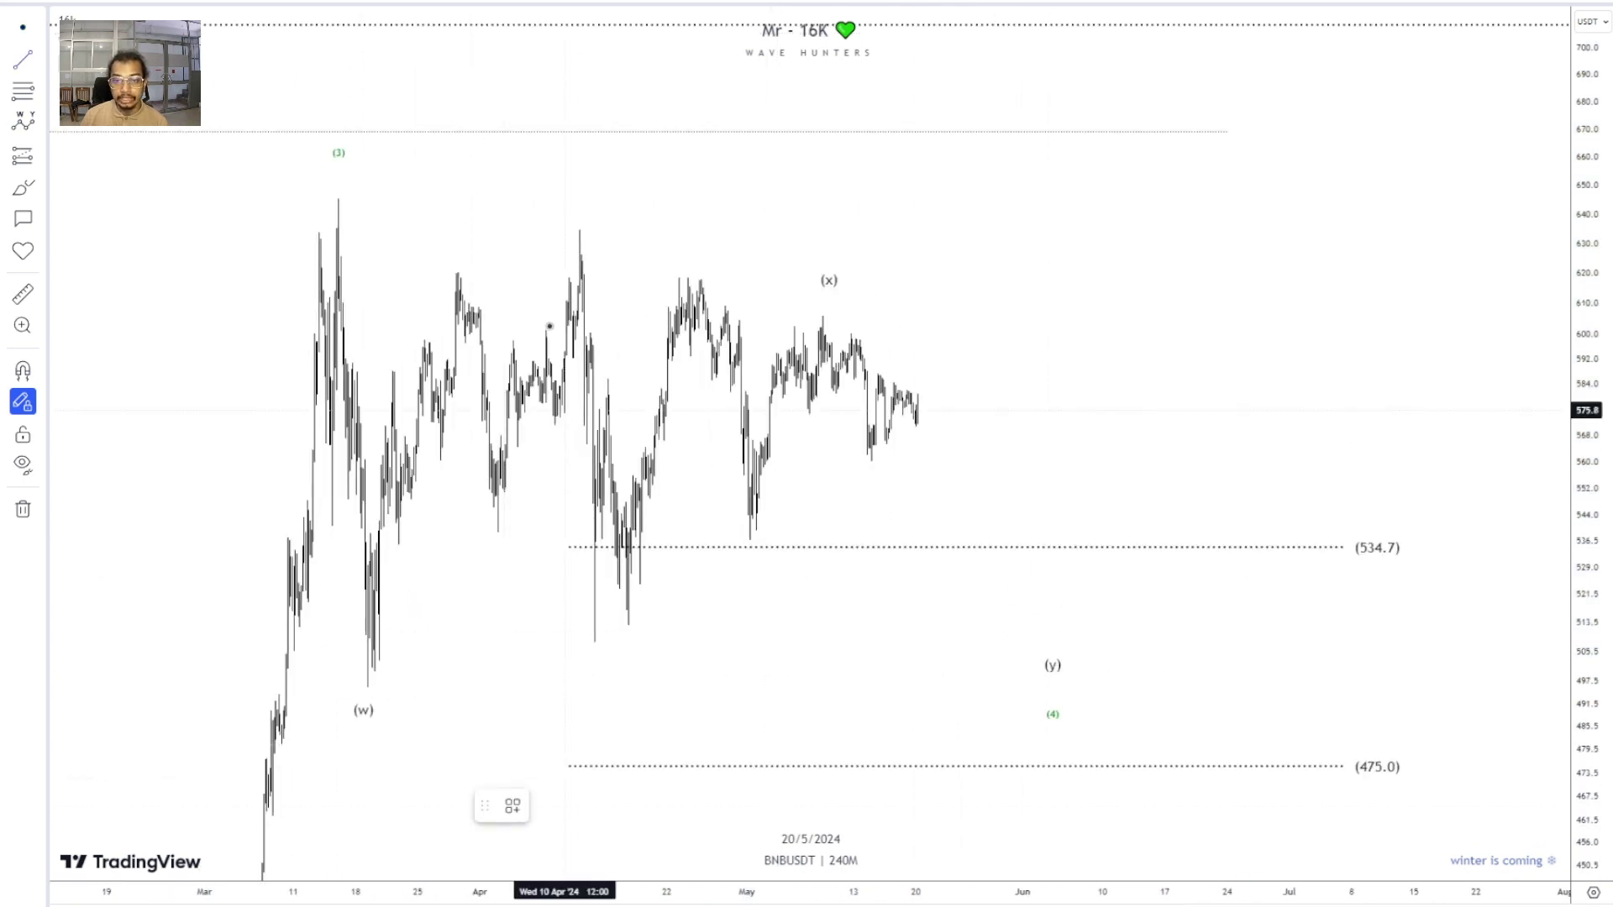
left_click(569, 229)
left_click(1020, 401)
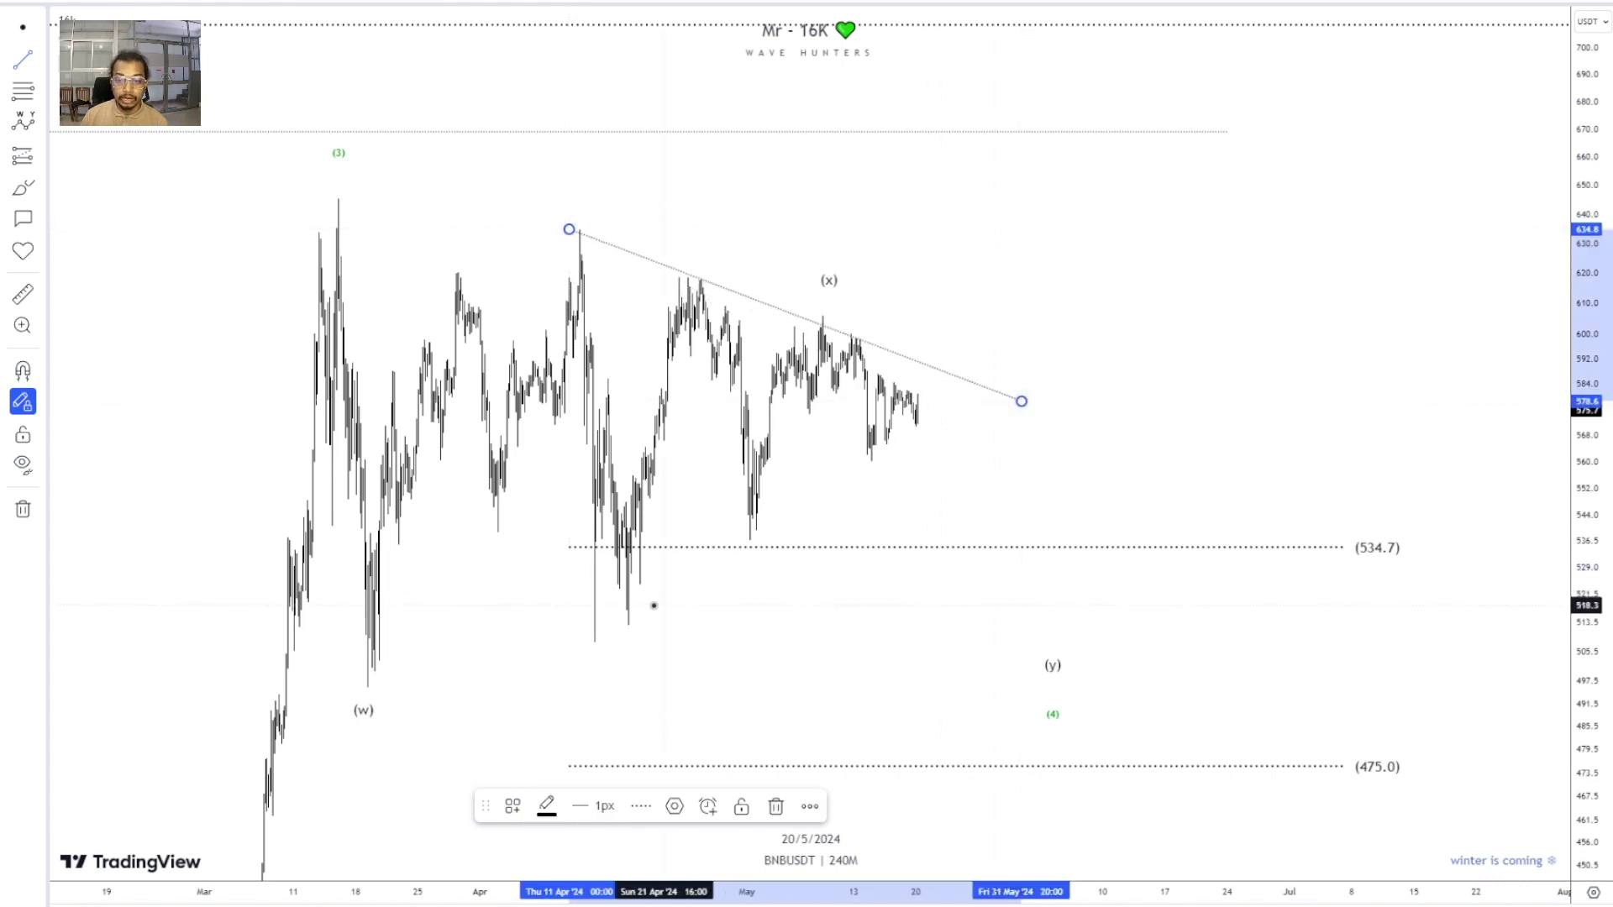
left_click(638, 806)
left_click(659, 840)
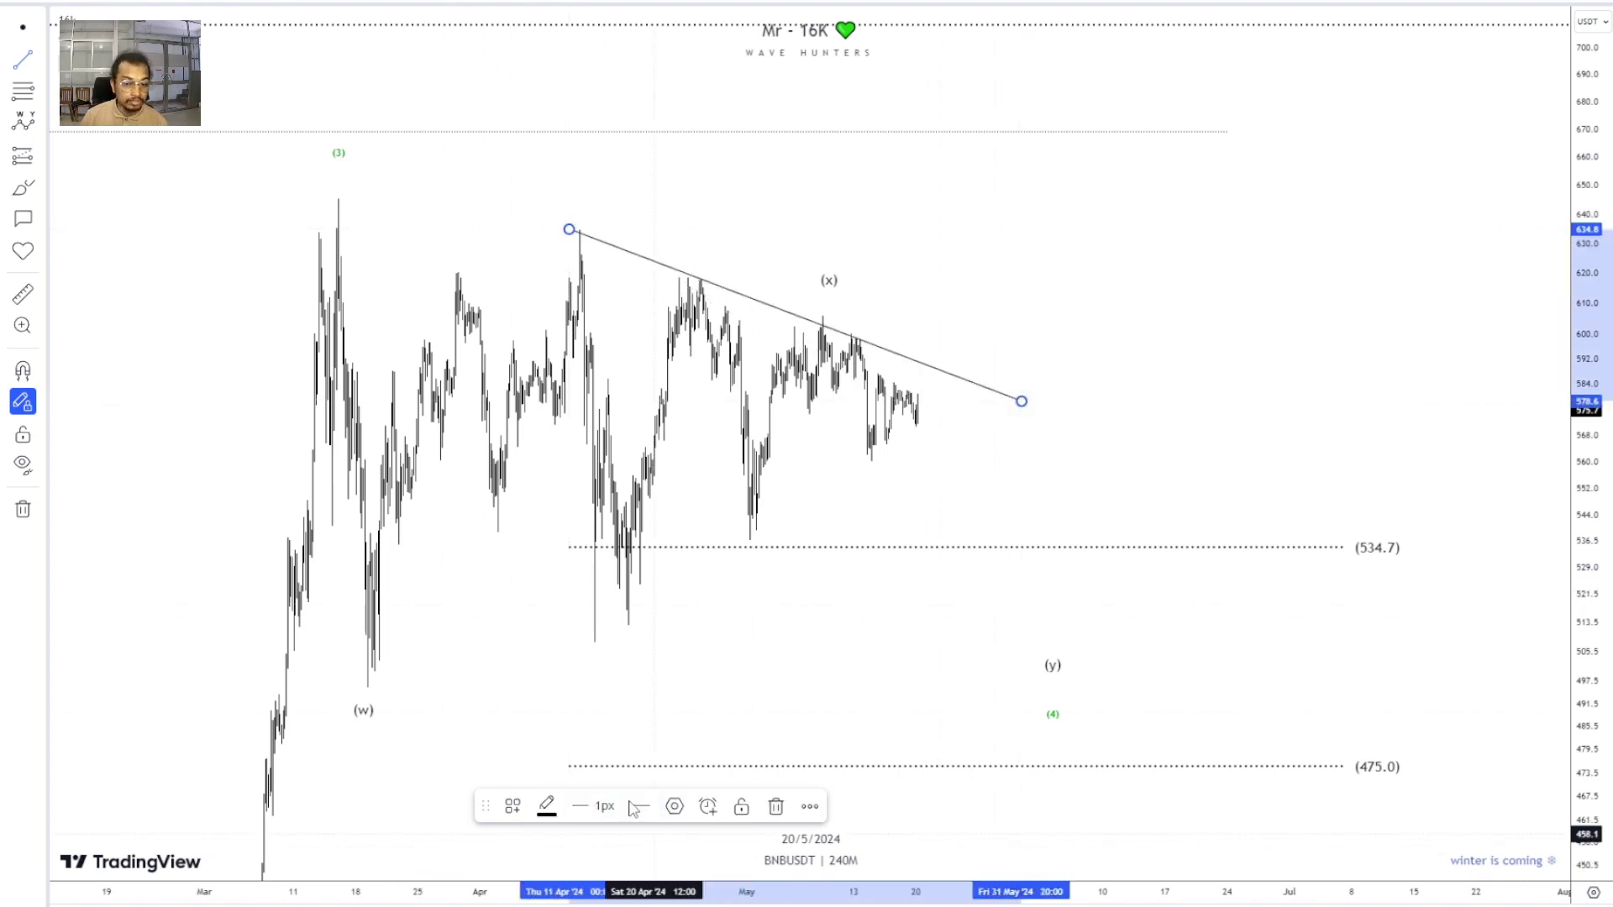
left_click(555, 808)
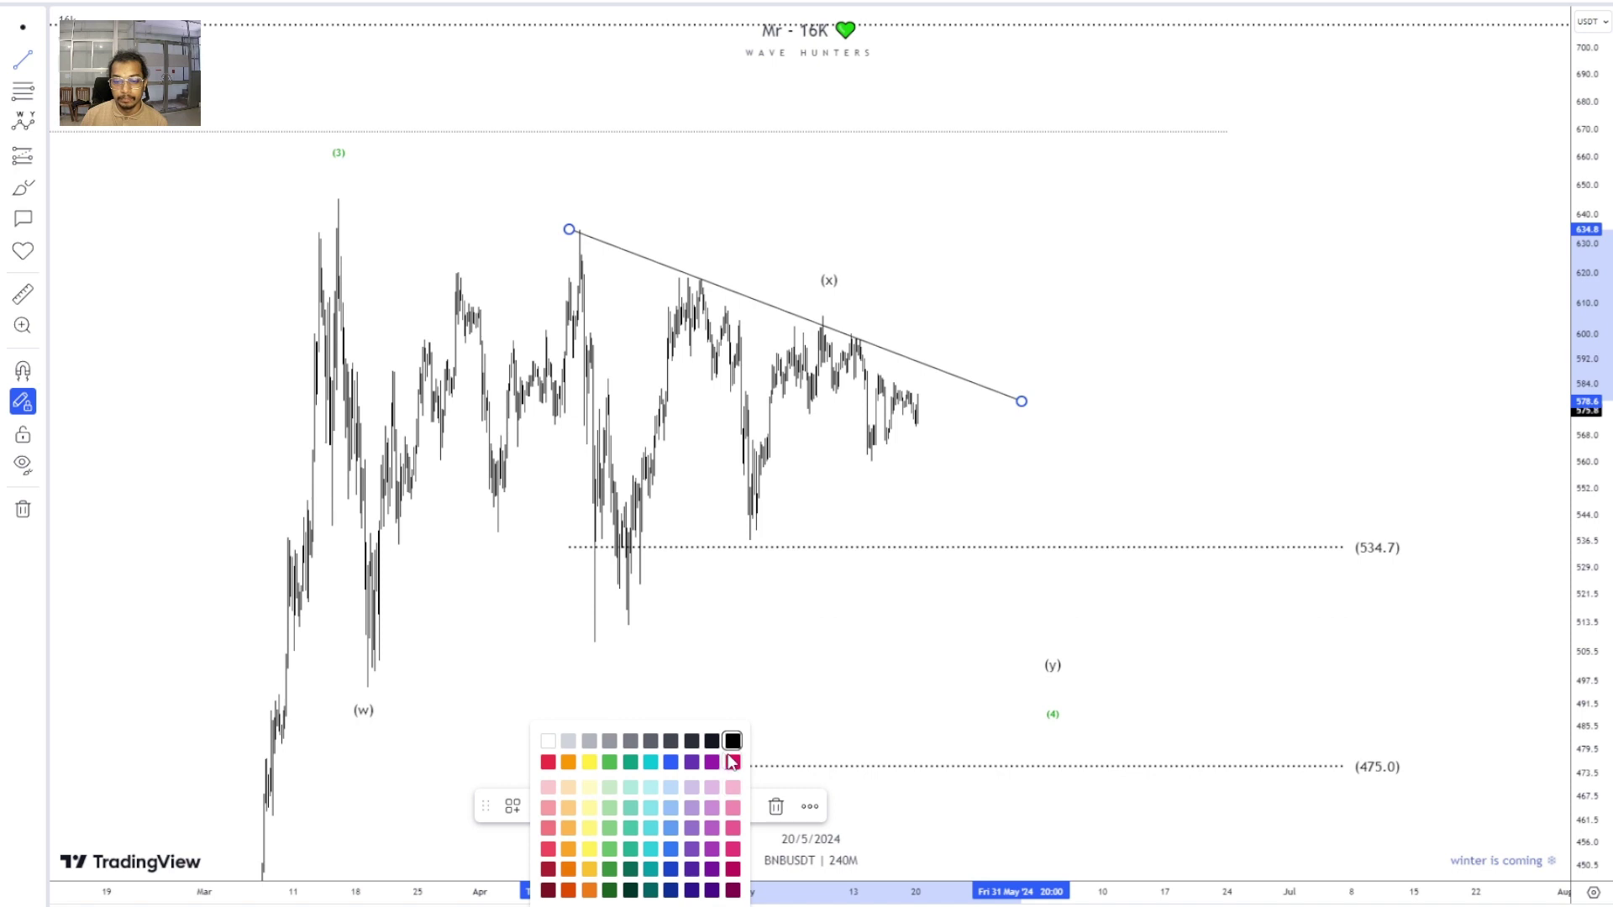
left_click(732, 761)
left_click(586, 645)
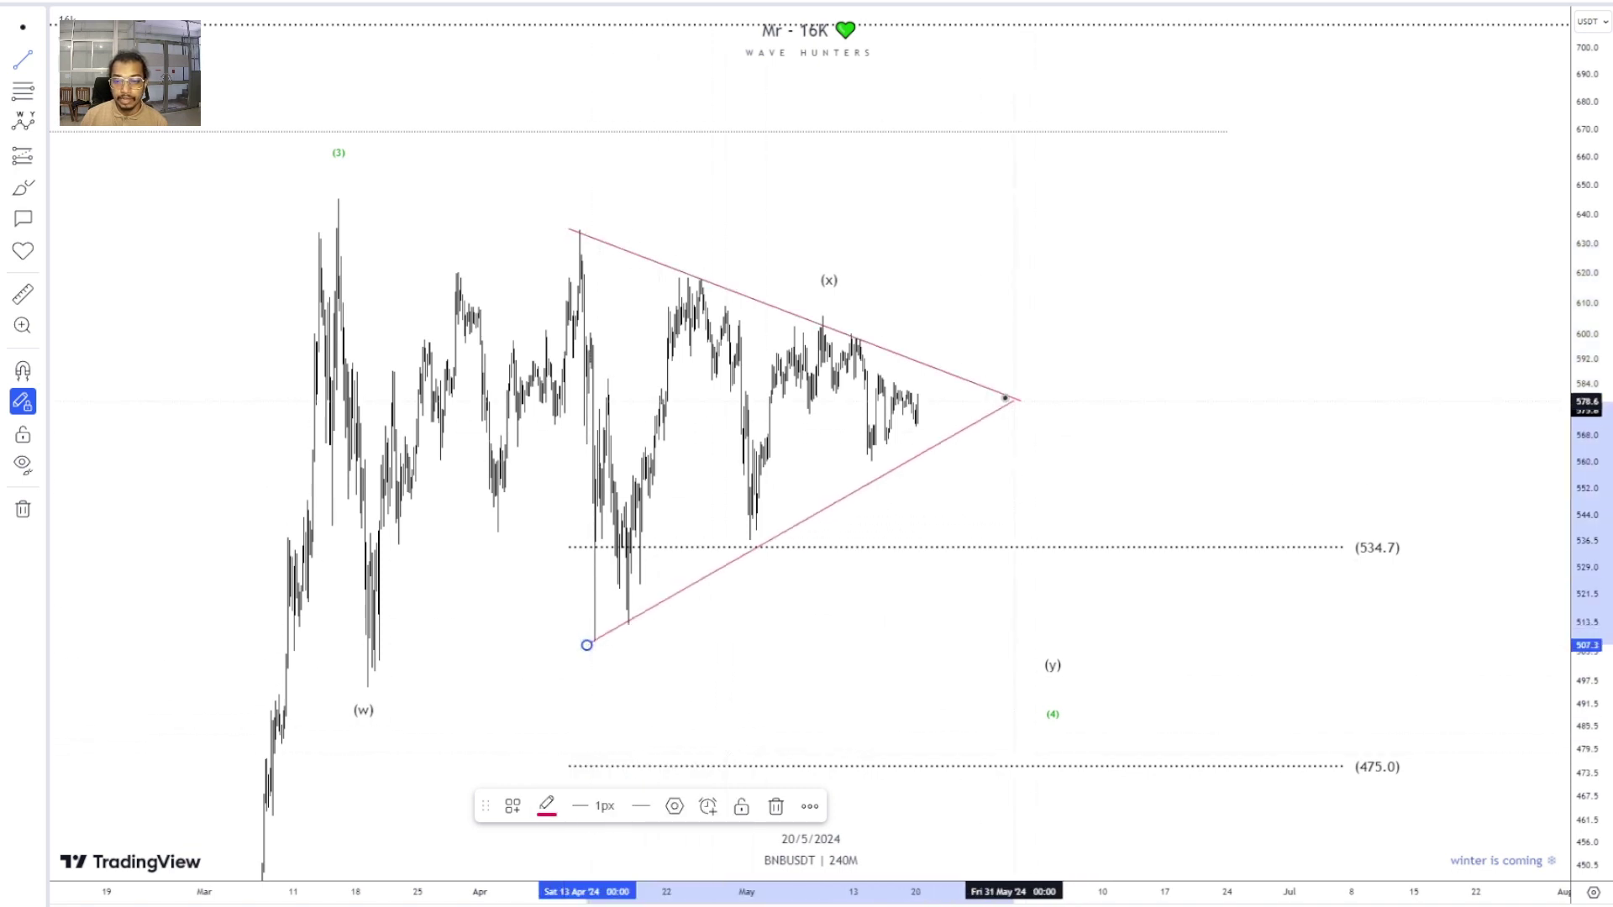
left_click(949, 436)
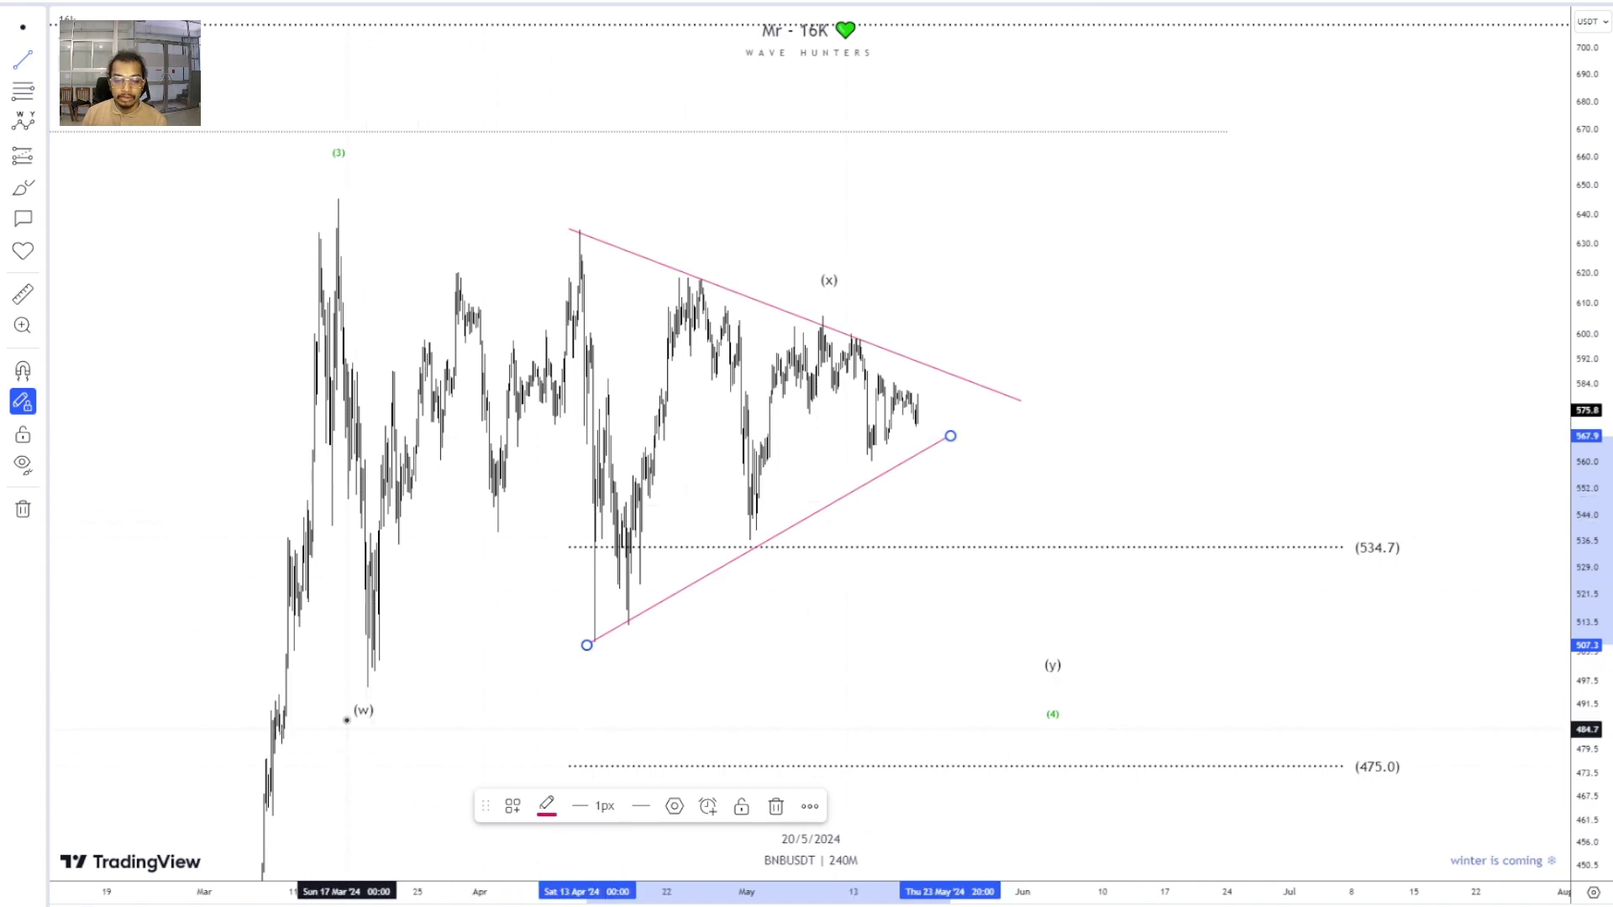
Turn on the WXY drawing's connecting wave lines and lower the (y) endpoint to about 497, atop (4)
double_click(366, 716)
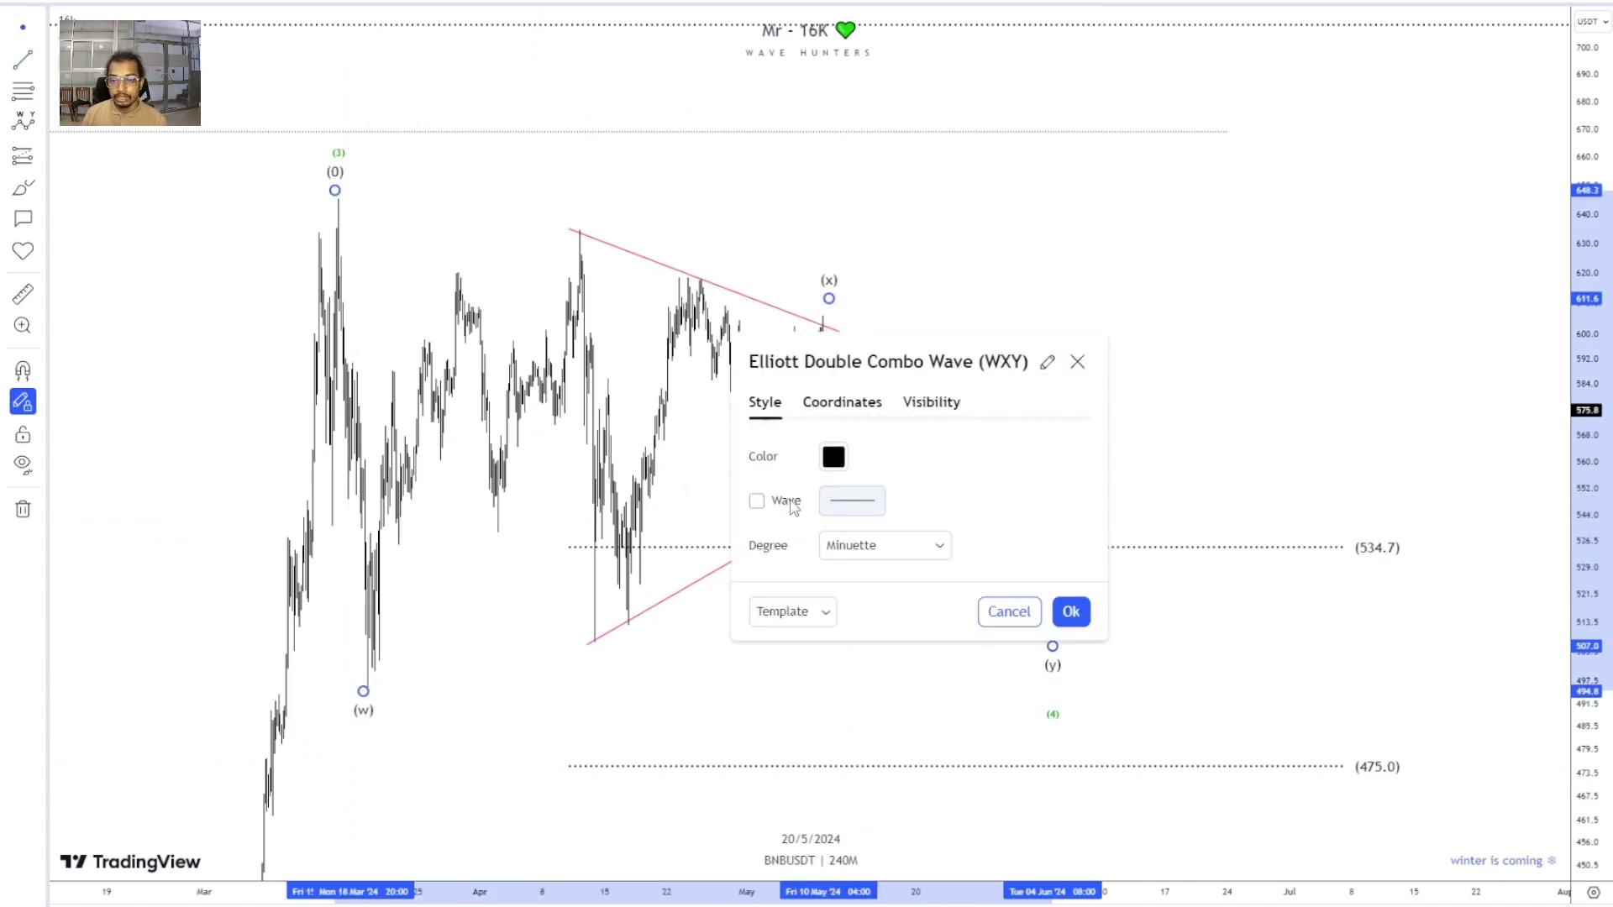
left_click(789, 501)
left_click(1077, 361)
left_click(1259, 278)
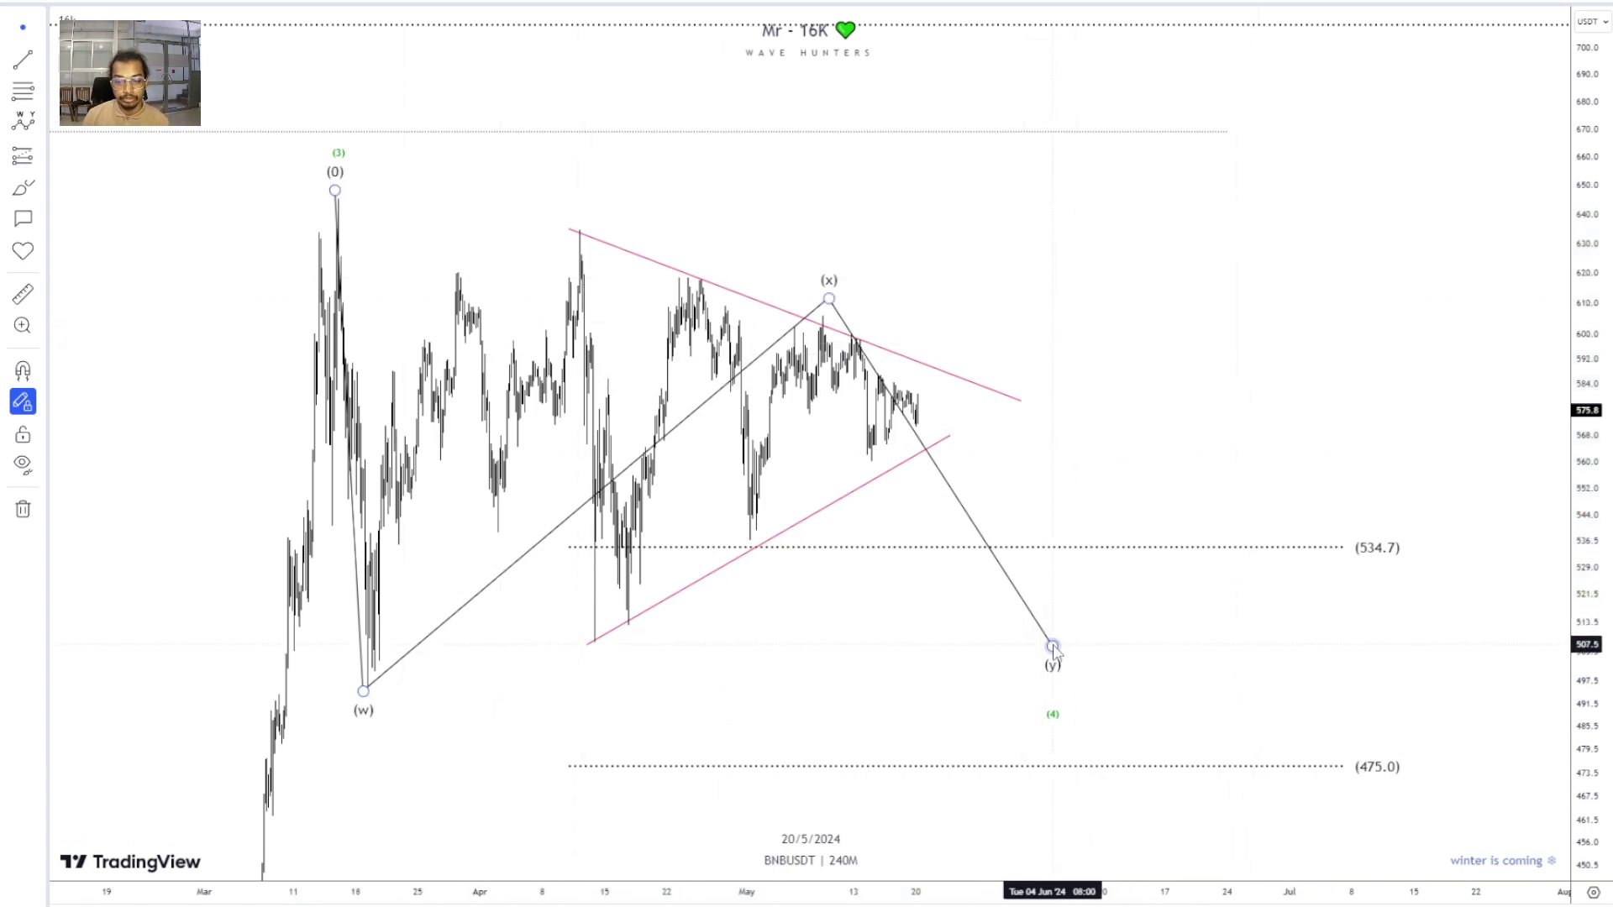
left_click_drag(1051, 645, 1054, 683)
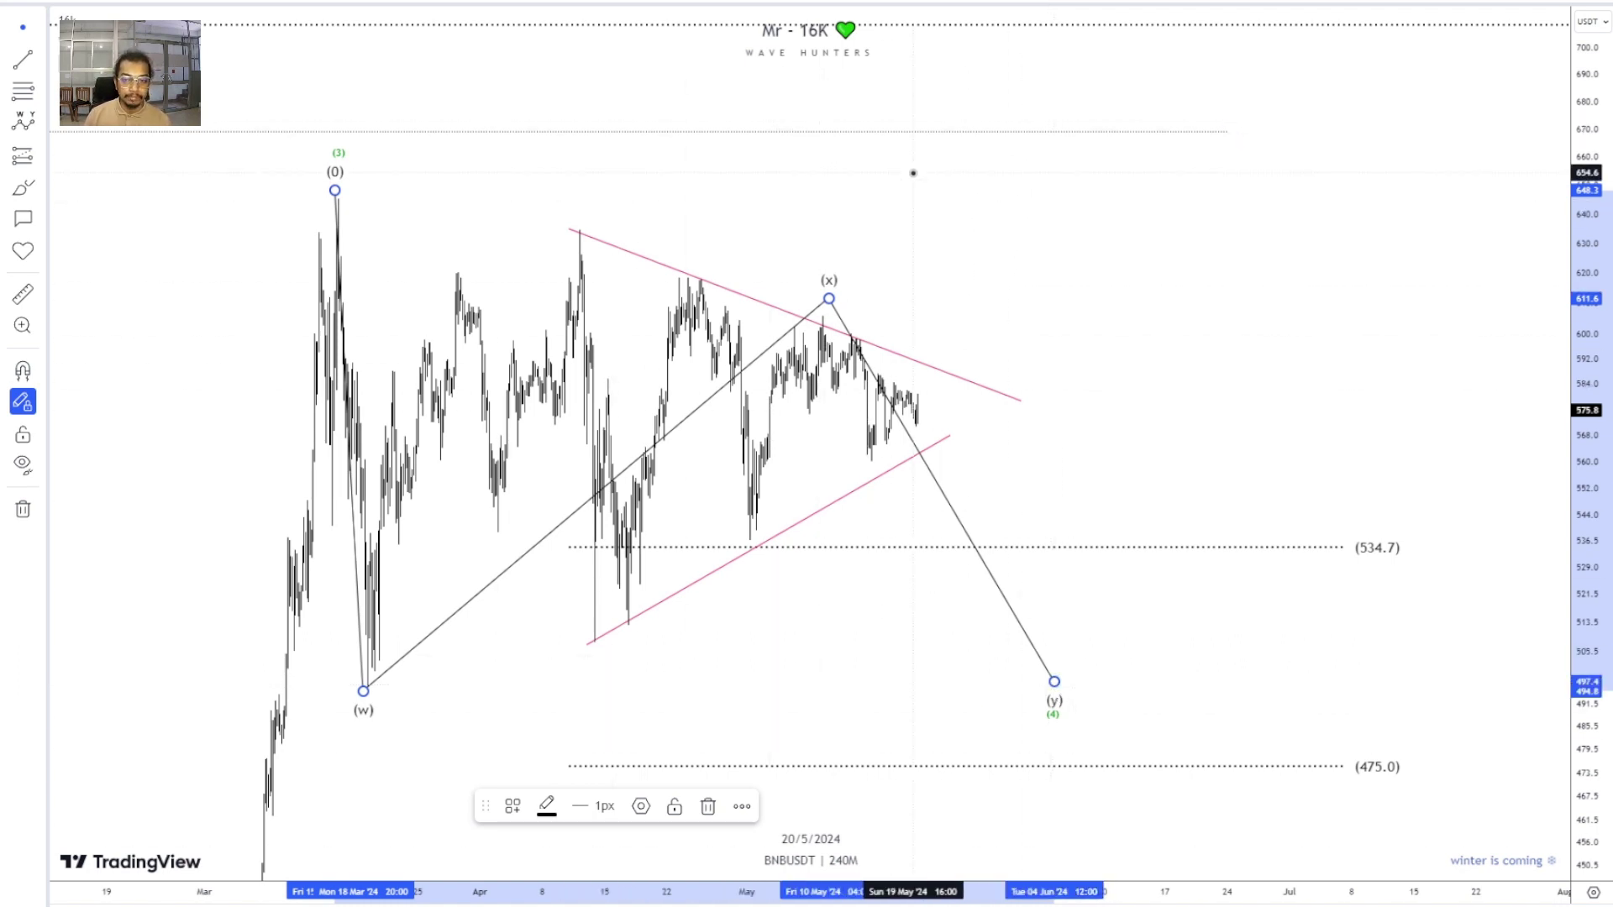
Click an empty chart area to deselect the WXY wave drawing
left_click(910, 168)
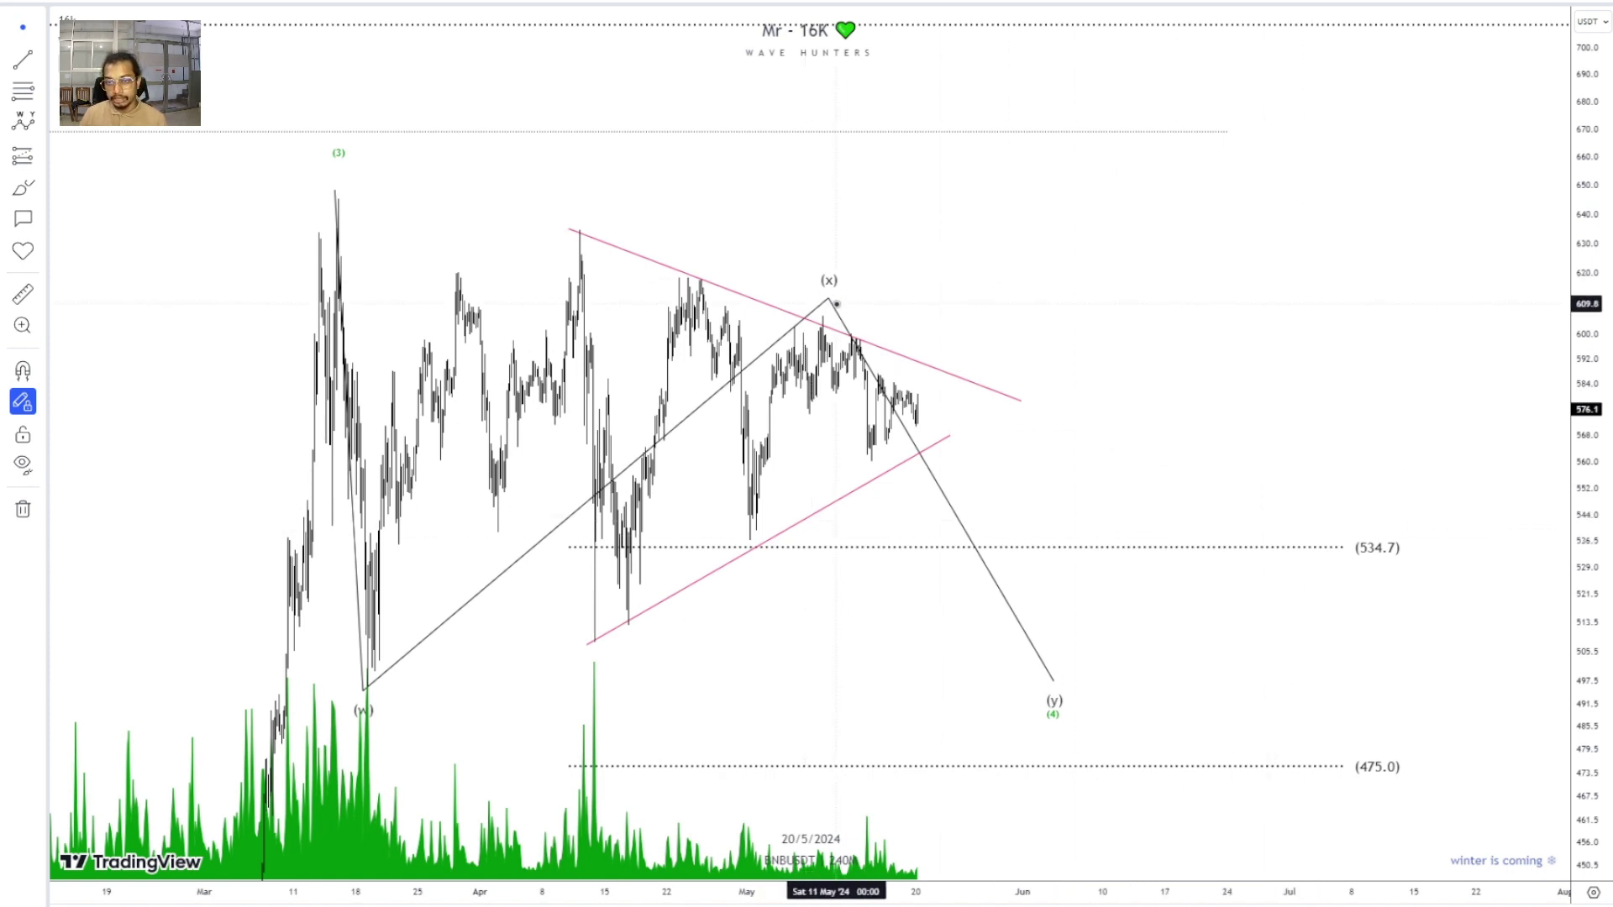
Select the grey (w)–(x)–(y) Elliott wave drawing and delete it
left_click(828, 299)
key("Delete")
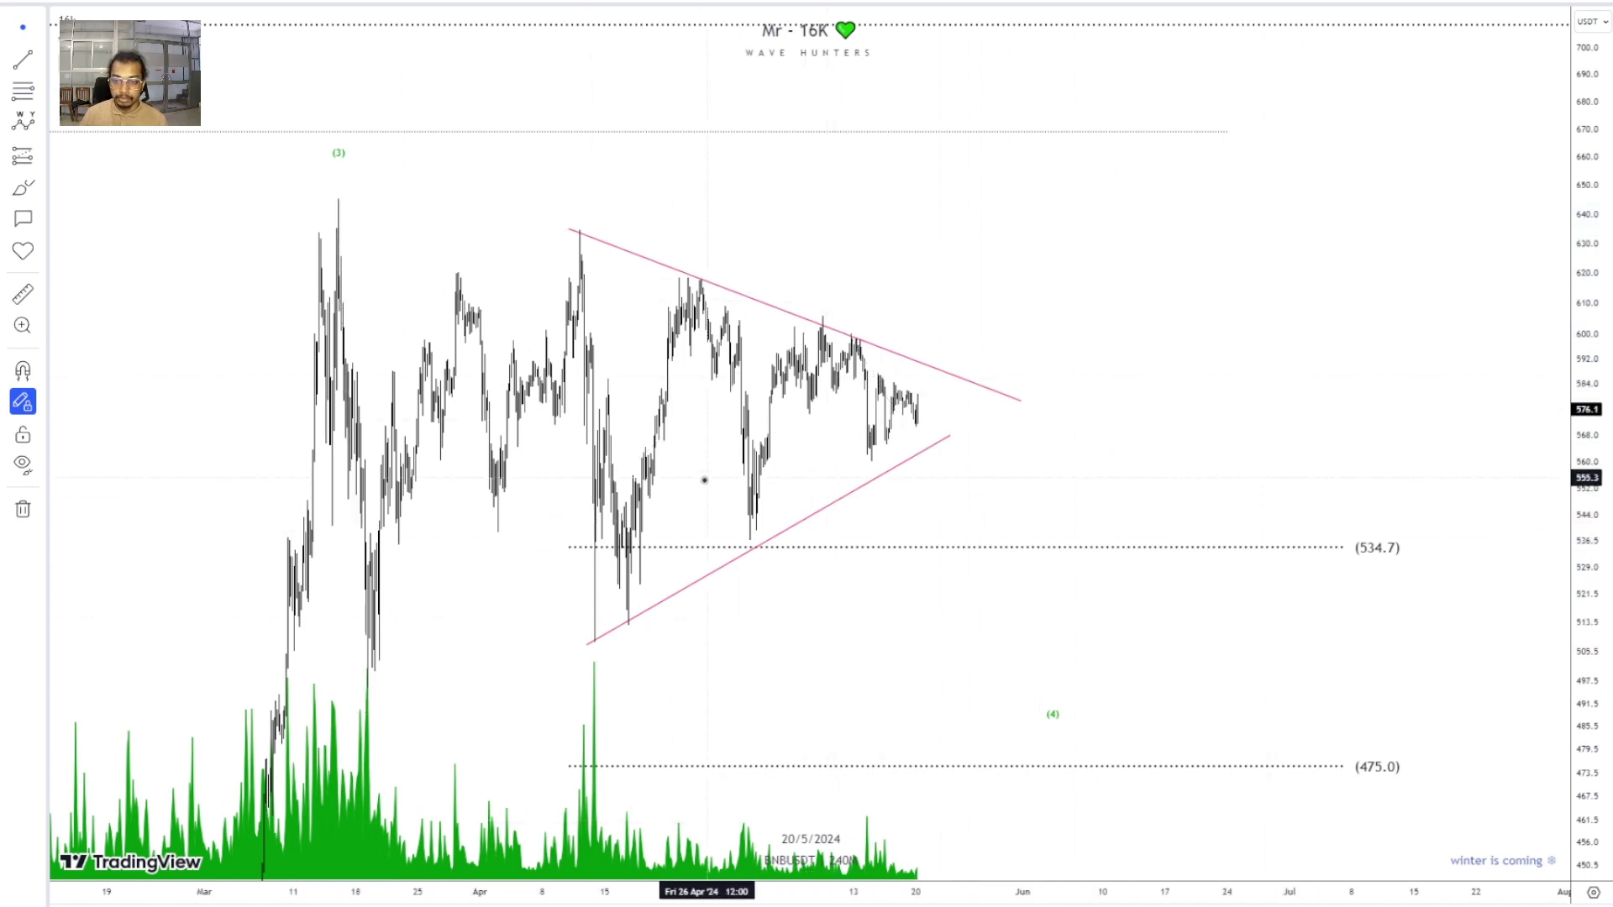